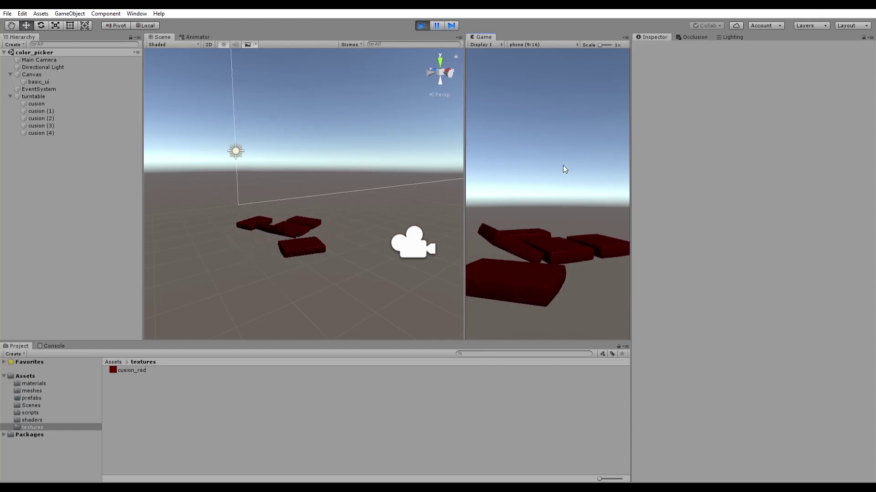
# Step: Exit Play mode and show the cusion_red texture's 1024x1024 DXT1 import settings
pyautogui.click(422, 25)
pyautogui.click(130, 370)
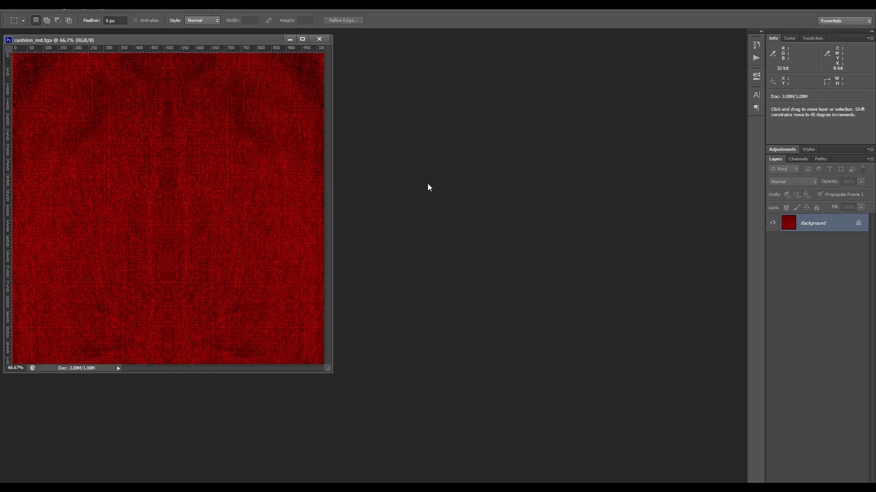
# Step: Desaturate the red cushion texture to grey with Hue/Saturation
pyautogui.hotkey('ctrl', 'u')
pyautogui.moveTo(439, 219); pyautogui.dragTo(400, 215)
pyautogui.click(549, 151)
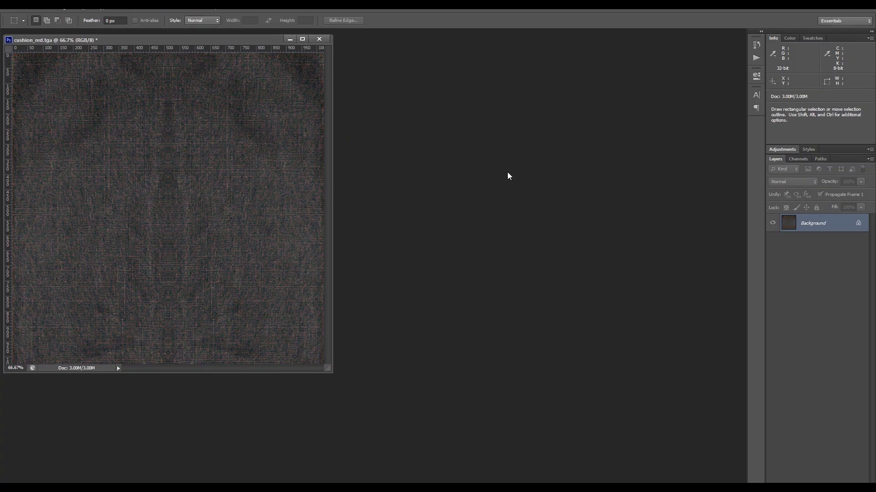
# Step: Brighten the grey texture with Levels at white input 126, then start a Save As
pyautogui.hotkey('ctrl', 'l')
pyautogui.moveTo(473, 209); pyautogui.dragTo(415, 207)
pyautogui.click(497, 123)
pyautogui.press('m')
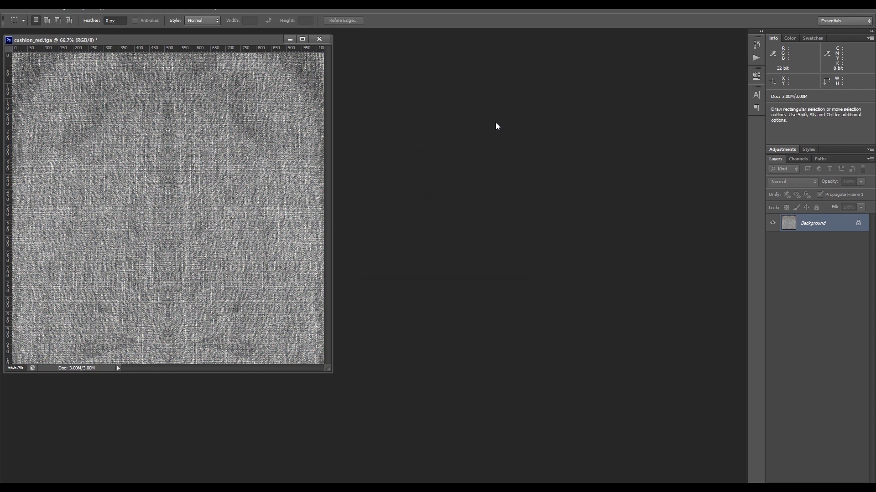
pyautogui.hotkey('ctrl', 'shift', 's')
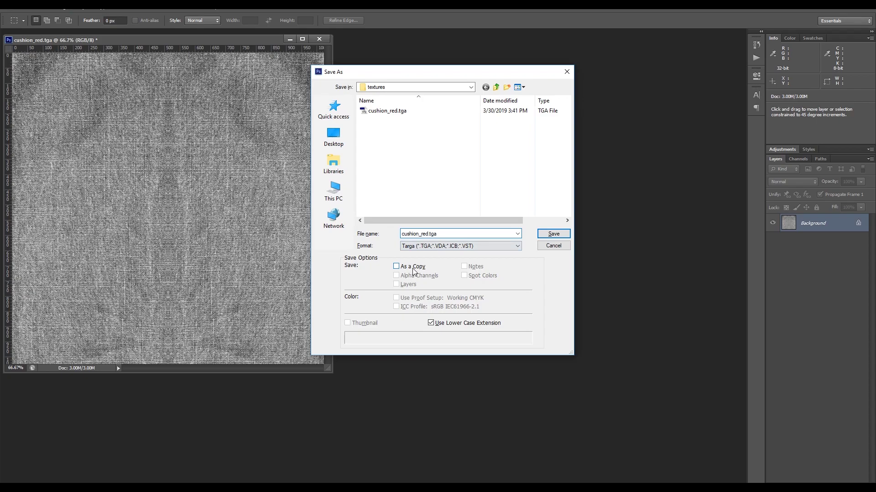
# Step: Save the texture as cushion_white and create a PBR Graph named pick_color in shaders
pyautogui.write('white')
pyautogui.press('Return')
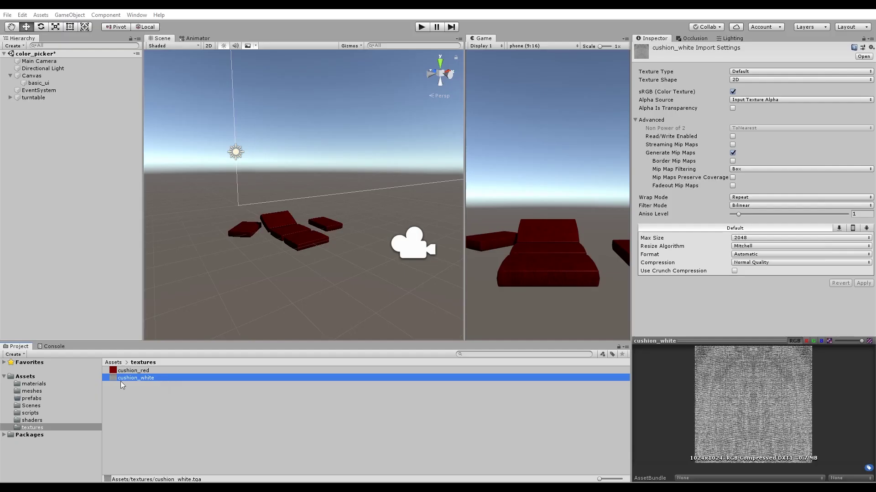
pyautogui.click(29, 421)
pyautogui.rightClick(173, 384)
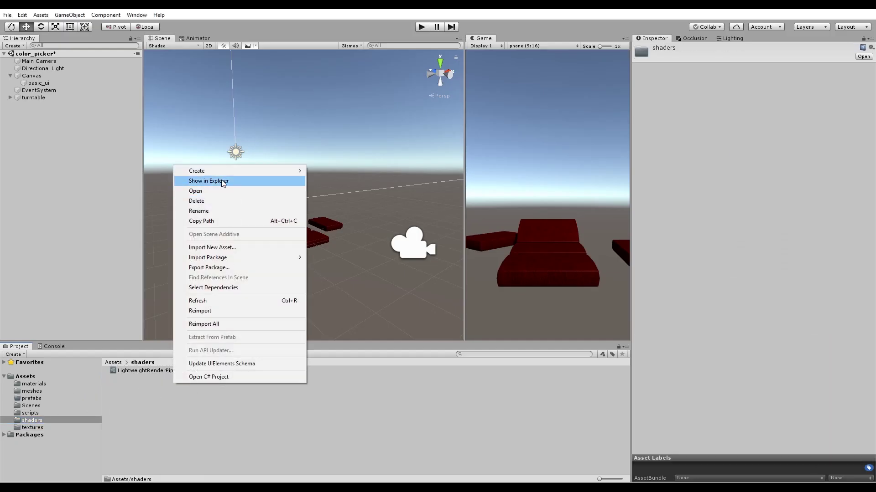
pyautogui.moveTo(206, 171)
pyautogui.moveTo(158, 141)
pyautogui.click(219, 182)
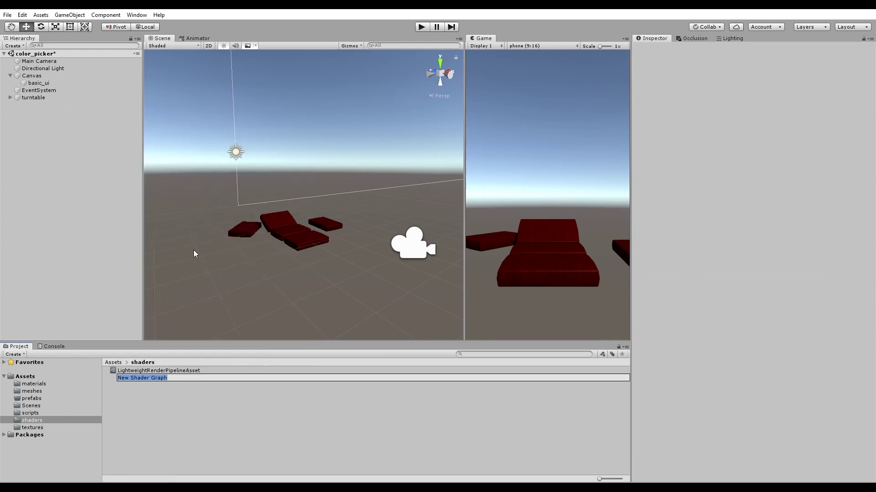
pyautogui.write('pick_color')
pyautogui.press('Return')
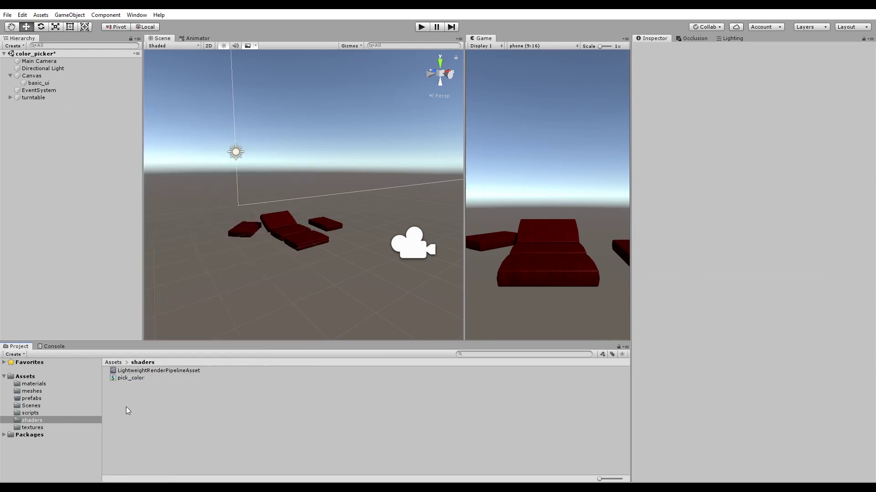
# Step: Open the pick_color graph and add a Sample Texture 2D node
pyautogui.doubleClick(132, 380)
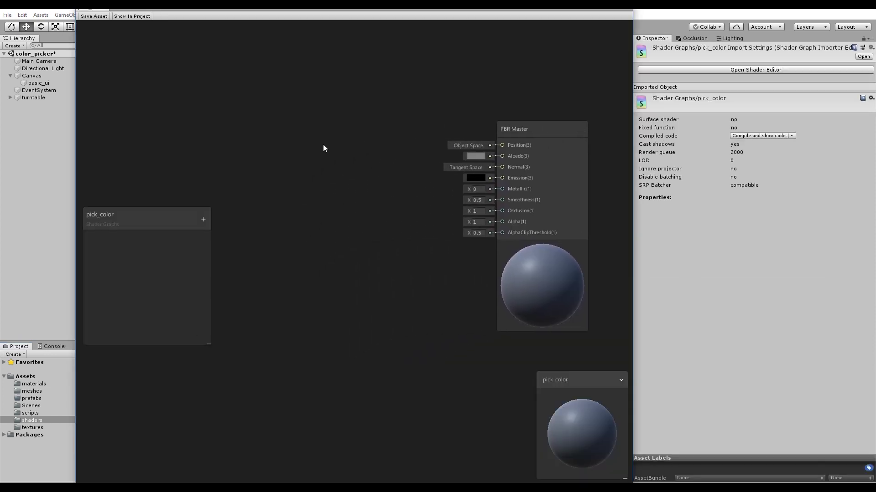
pyautogui.rightClick(307, 136)
pyautogui.click(329, 141)
pyautogui.click(296, 175)
pyautogui.click(292, 220)
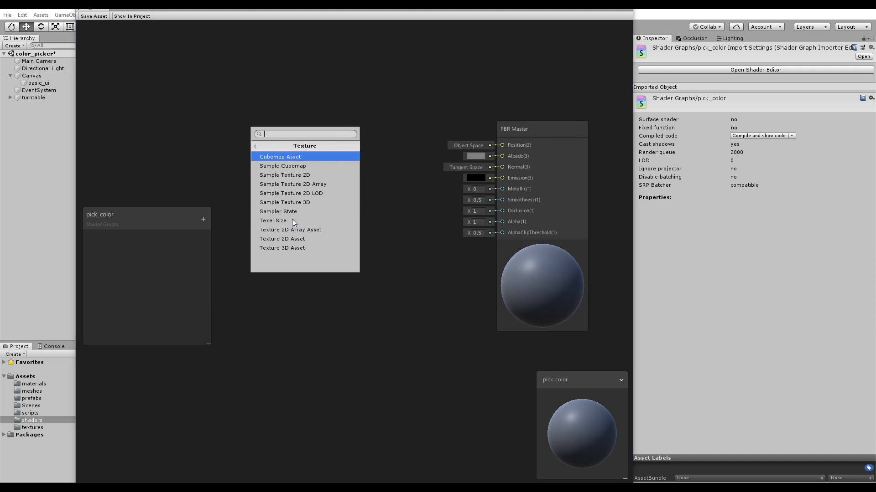
pyautogui.click(296, 175)
pyautogui.moveTo(284, 195); pyautogui.dragTo(457, 265, button='middle')
pyautogui.moveTo(457, 265); pyautogui.dragTo(341, 224)
# Step: Add a Texture 2D Asset node and connect it to the sampler's Texture input
pyautogui.moveTo(202, 129); pyautogui.dragTo(297, 133, button='middle')
pyautogui.press('space')
pyautogui.write('text')
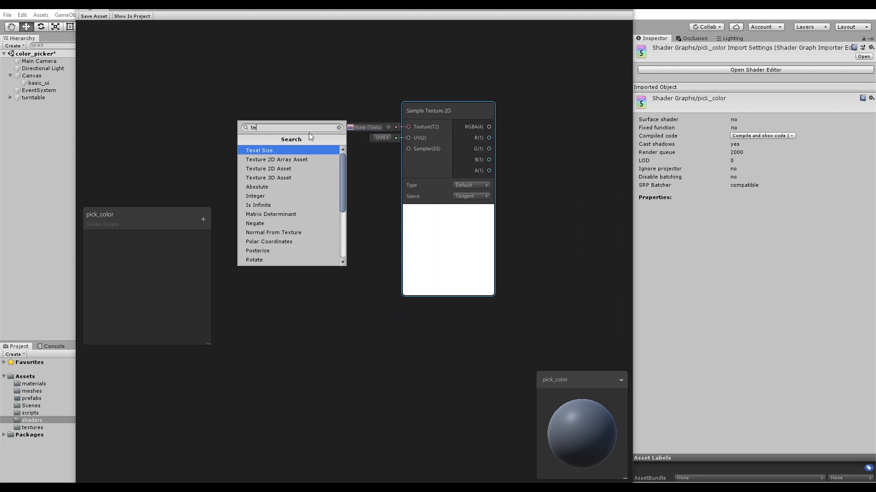
pyautogui.click(286, 159)
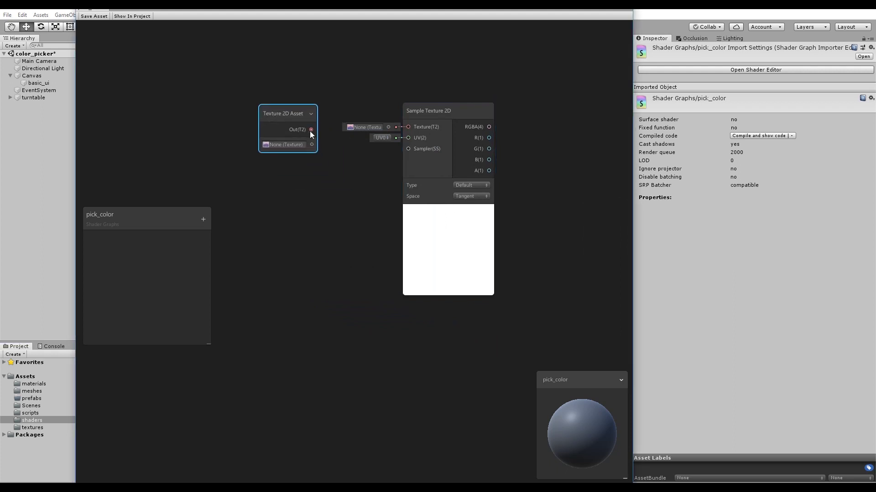
pyautogui.moveTo(311, 130); pyautogui.dragTo(409, 126)
pyautogui.rightClick(284, 118)
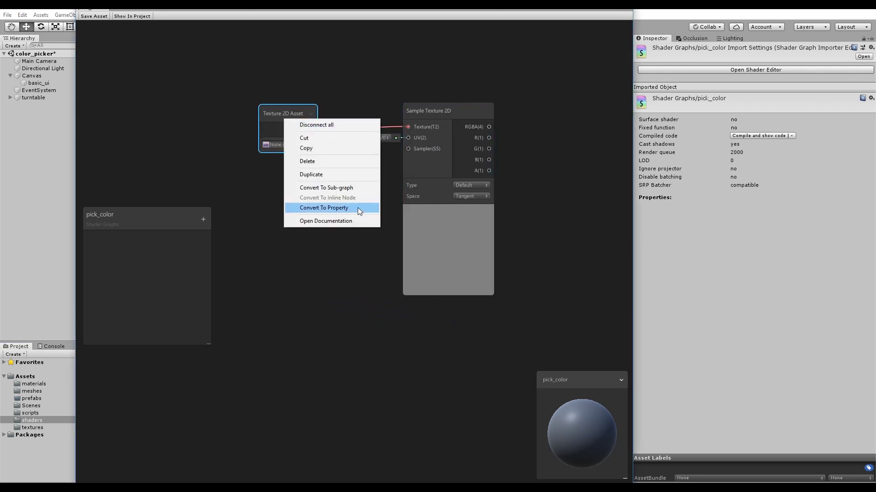
# Step: Convert the Texture 2D Asset to a property, then add a Vector 1 node and convert it too
pyautogui.click(357, 207)
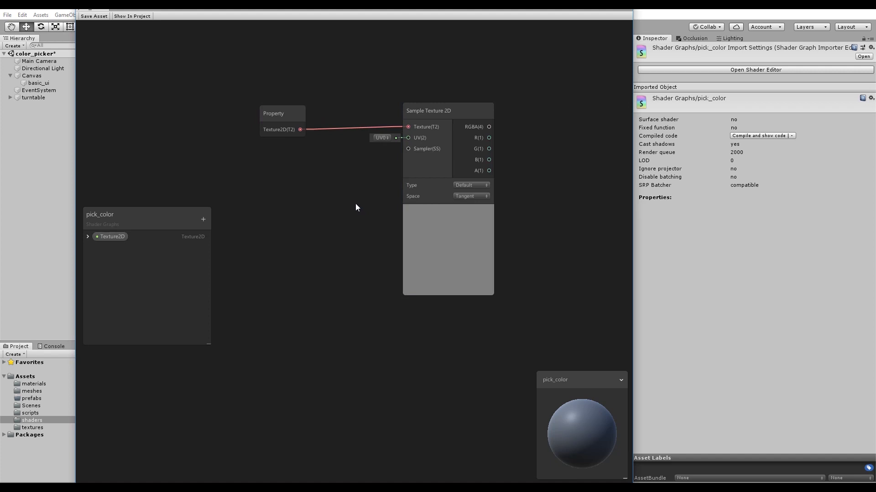
pyautogui.rightClick(274, 277)
pyautogui.click(288, 284)
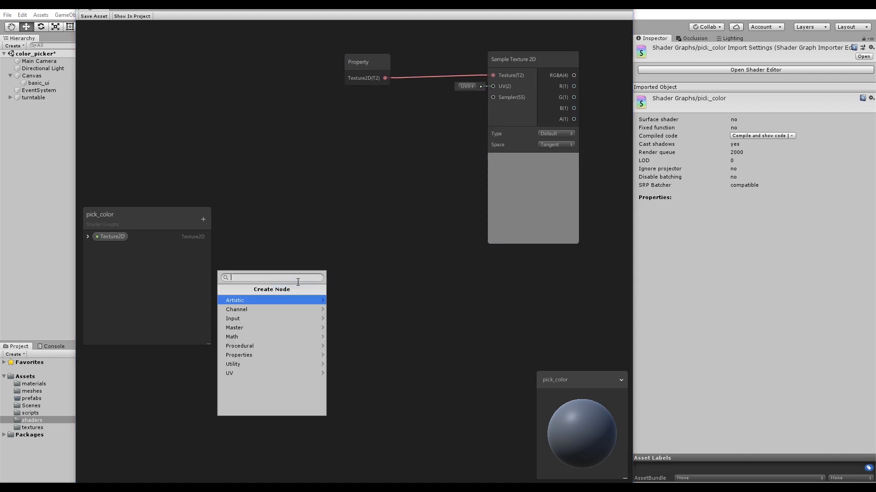
pyautogui.click(256, 318)
pyautogui.click(254, 300)
pyautogui.click(253, 354)
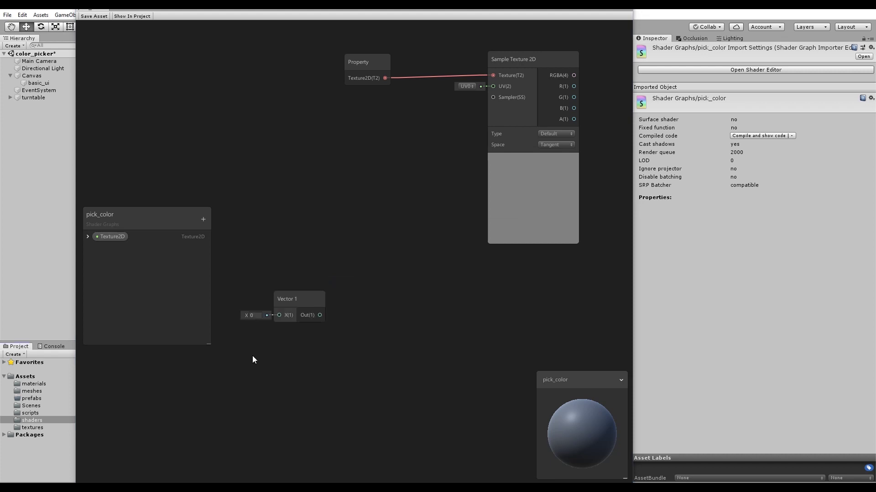
pyautogui.rightClick(303, 299)
pyautogui.click(373, 387)
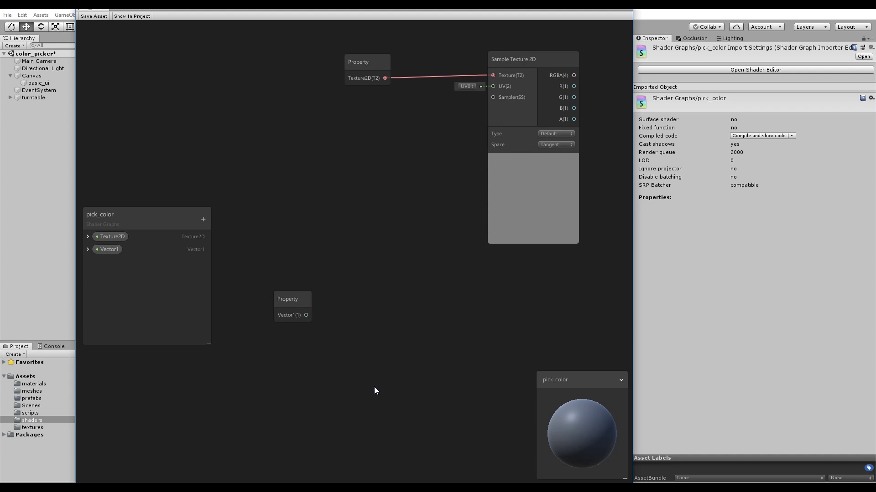
# Step: Rename the Texture2D property to diffuse
pyautogui.moveTo(155, 223); pyautogui.dragTo(156, 348)
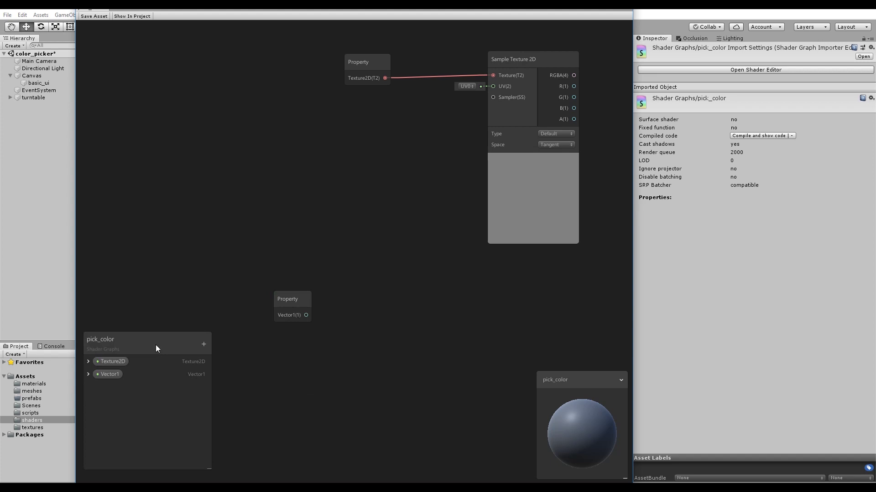
pyautogui.click(862, 27)
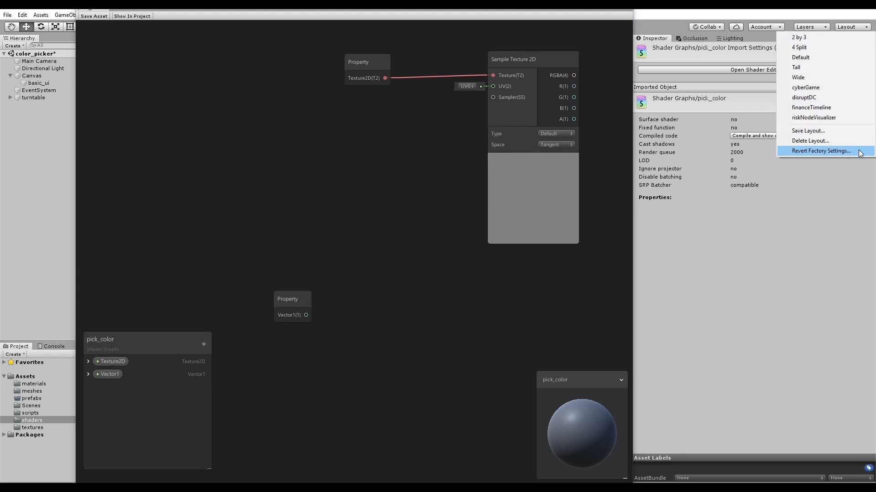
pyautogui.click(866, 28)
pyautogui.rightClick(112, 361)
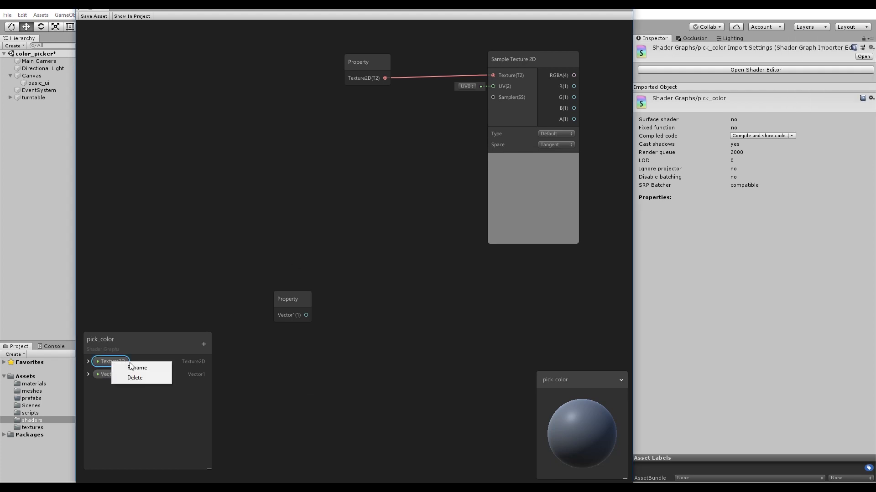
pyautogui.click(137, 366)
pyautogui.write('diffuse')
pyautogui.press('Return')
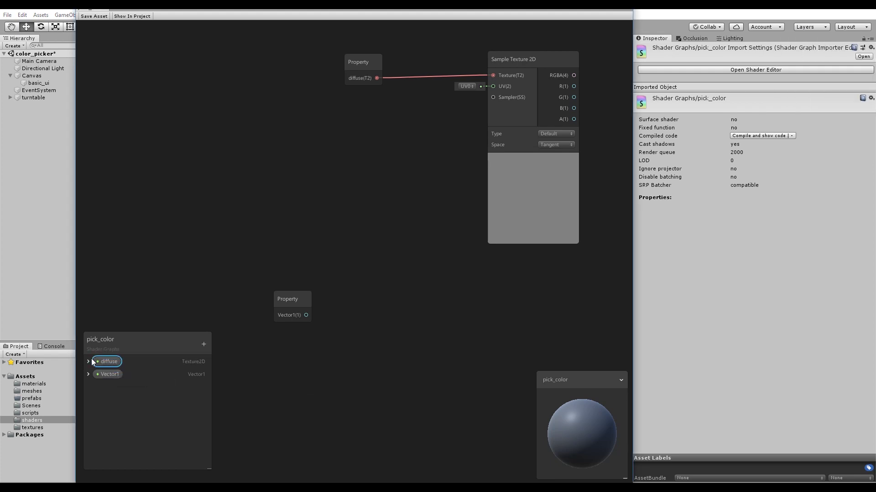
# Step: Set diffuse's reference to _diffuse and its default texture to cushion_white
pyautogui.click(88, 362)
pyautogui.click(137, 385)
pyautogui.write('_diffuse')
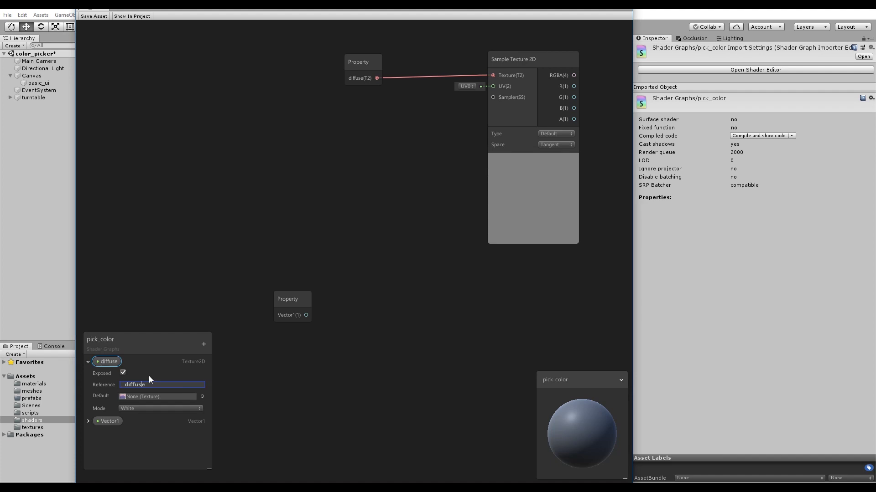
pyautogui.click(203, 396)
pyautogui.click(415, 234)
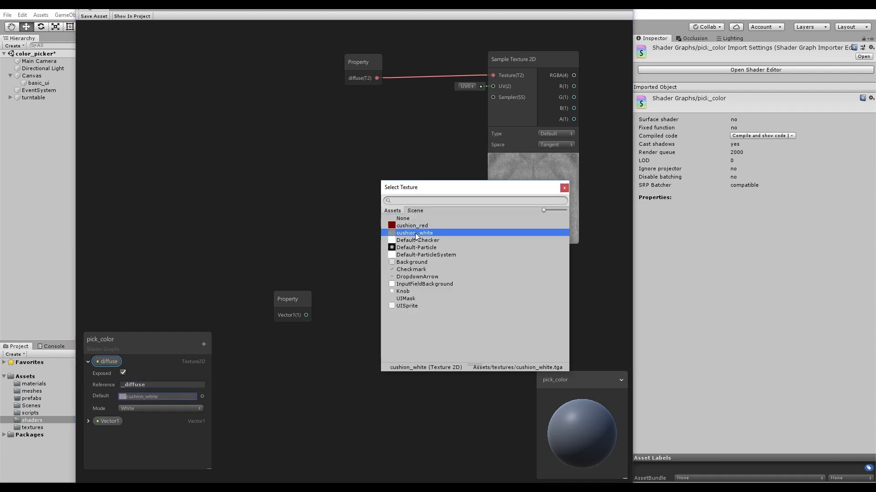
pyautogui.click(564, 188)
# Step: Rename the Vector1 property to hue with reference _hue
pyautogui.doubleClick(109, 421)
pyautogui.write('hue')
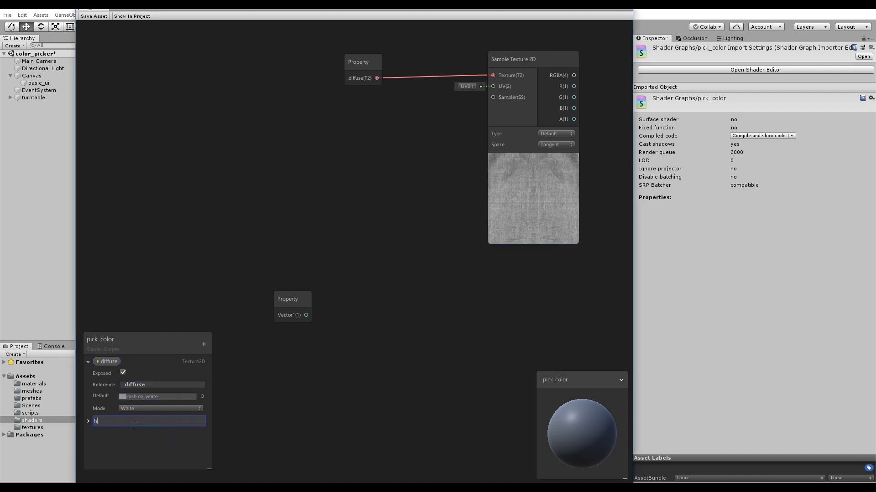
pyautogui.press('Return')
pyautogui.click(89, 421)
pyautogui.click(142, 444)
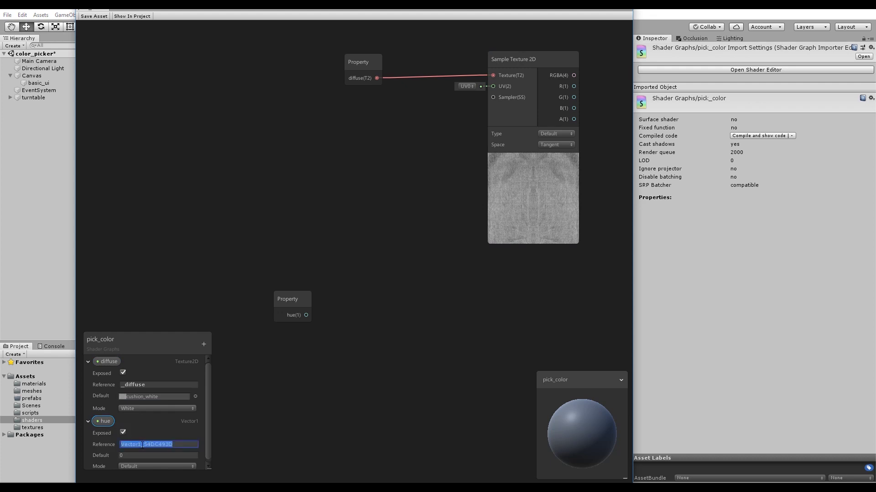
pyautogui.write('hue')
pyautogui.press('Return')
# Step: Add a Hue node to the graph
pyautogui.moveTo(502, 307); pyautogui.dragTo(353, 273, button='middle')
pyautogui.rightClick(349, 261)
pyautogui.click(377, 267)
pyautogui.write('hue')
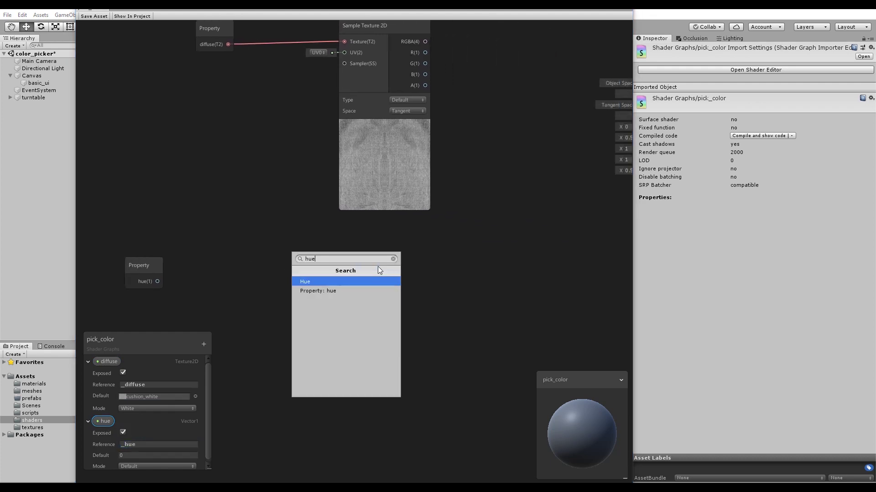
pyautogui.click(351, 281)
pyautogui.moveTo(388, 278); pyautogui.dragTo(382, 242)
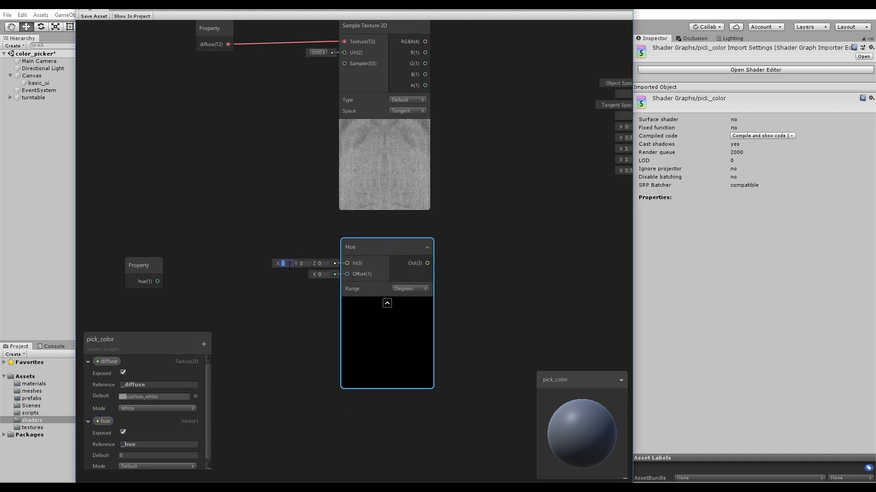
# Step: Set the Hue node's In to (1, 0, 0) and wire the hue property into its Offset
pyautogui.write('1')
pyautogui.press('BackSpace')
pyautogui.write('0')
pyautogui.click(303, 264)
pyautogui.write('1')
pyautogui.press('BackSpace')
pyautogui.write('0')
pyautogui.click(320, 264)
pyautogui.write('1')
pyautogui.press('BackSpace')
pyautogui.write('0')
pyautogui.click(282, 264)
pyautogui.write('1')
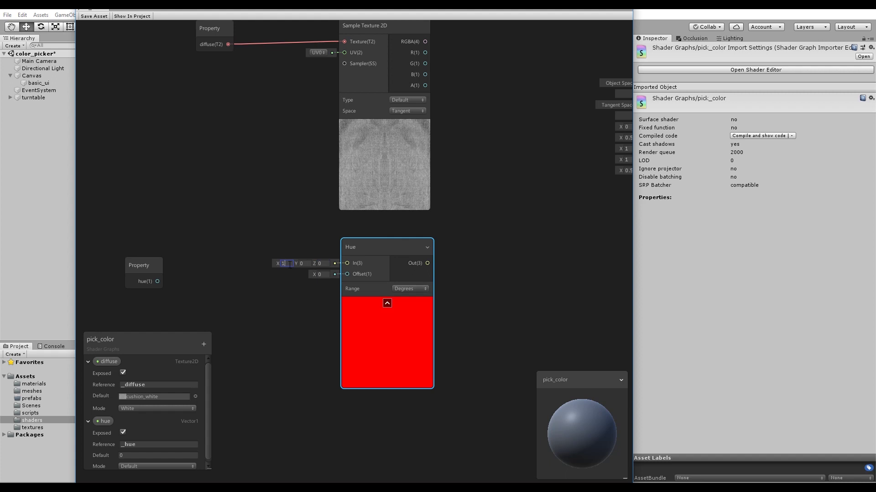
pyautogui.moveTo(157, 281); pyautogui.dragTo(347, 275)
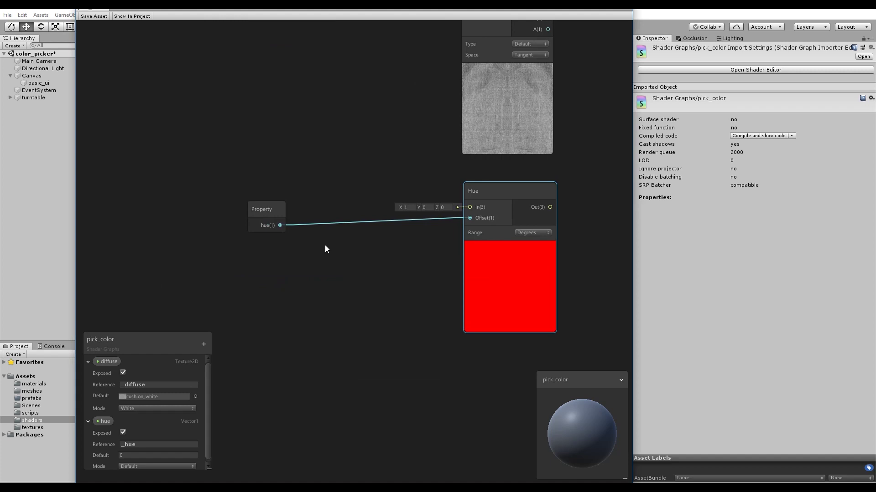
# Step: Add a Multiply node that scales hue by 360 and feeds the Hue Offset
pyautogui.rightClick(325, 249)
pyautogui.click(341, 251)
pyautogui.write('mult')
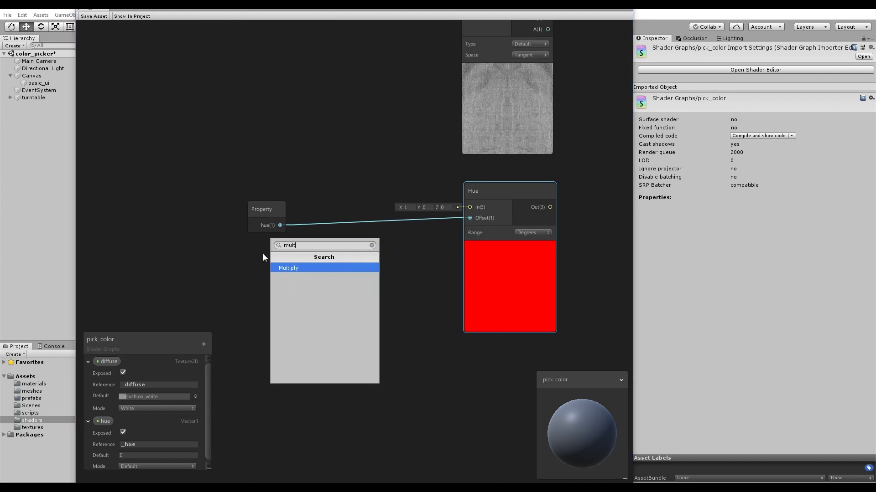
pyautogui.press('Return')
pyautogui.moveTo(280, 225); pyautogui.dragTo(325, 284)
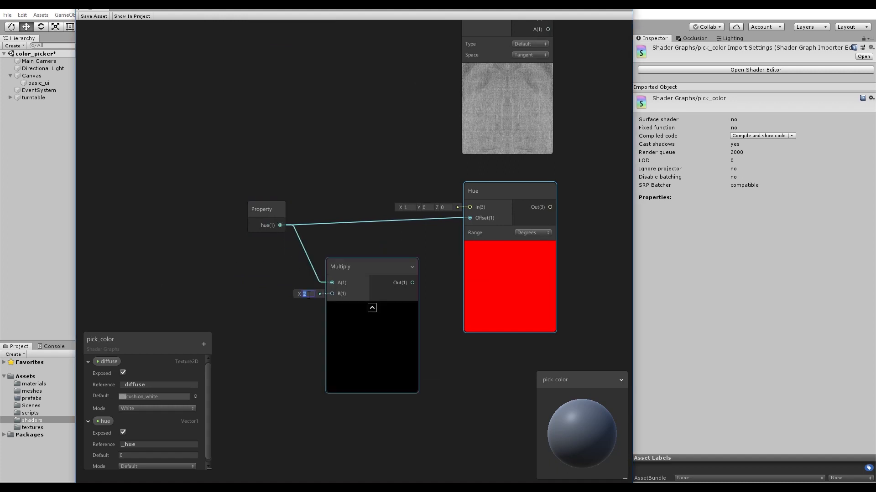
pyautogui.moveTo(413, 282); pyautogui.dragTo(470, 218)
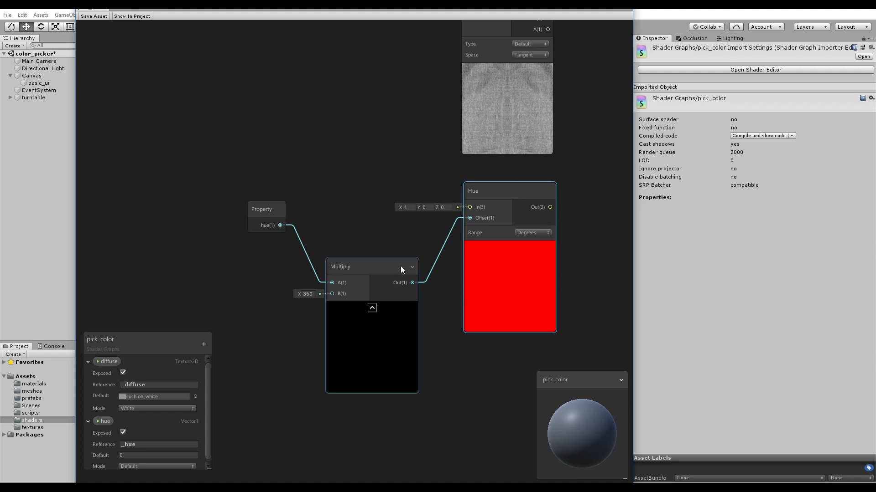
pyautogui.moveTo(400, 266); pyautogui.dragTo(401, 233)
# Step: Multiply the sampled texture by the Hue output into PBR Master Albedo and save the graph
pyautogui.moveTo(577, 148); pyautogui.dragTo(345, 180, button='middle')
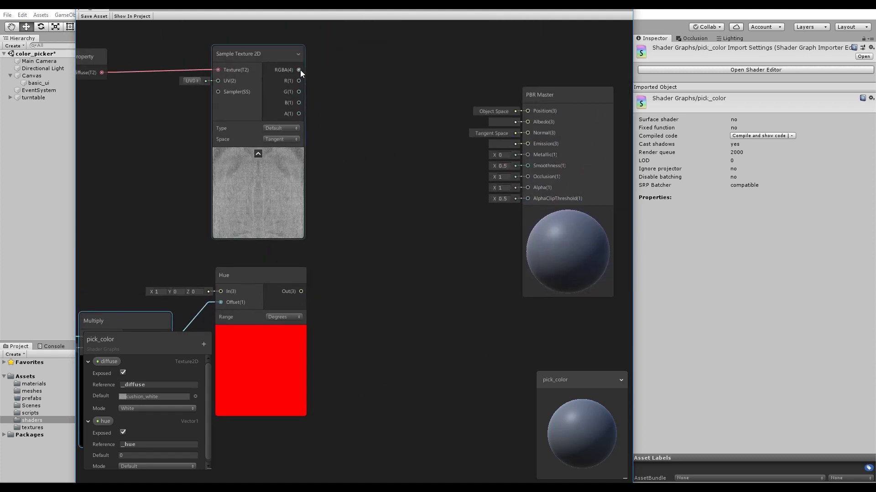
pyautogui.press('space')
pyautogui.write('mult')
pyautogui.click(362, 189)
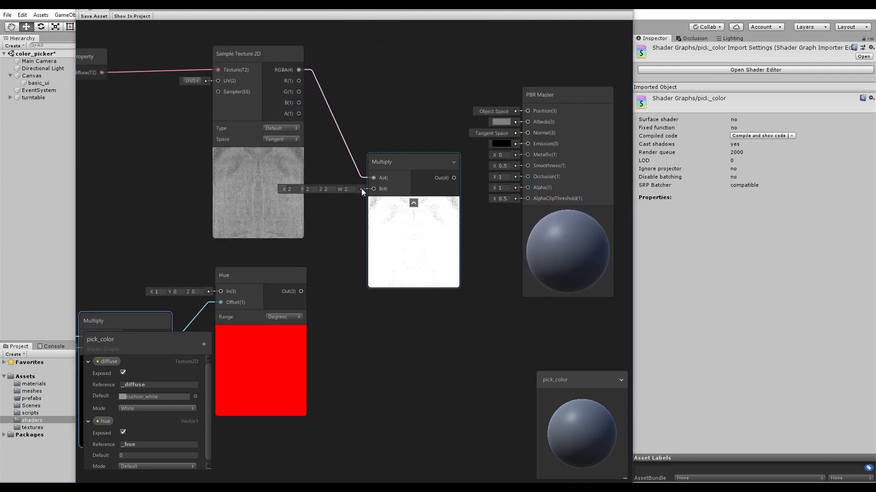
pyautogui.moveTo(300, 292); pyautogui.dragTo(372, 193)
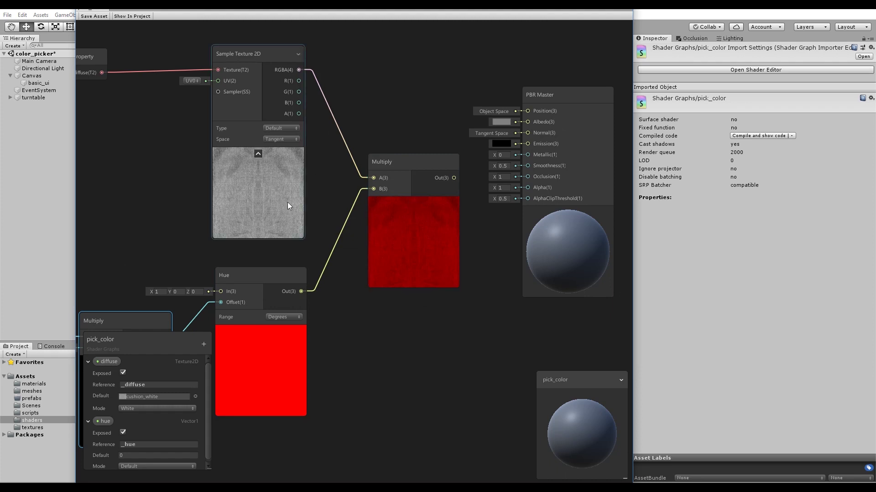
pyautogui.moveTo(454, 177); pyautogui.dragTo(528, 121)
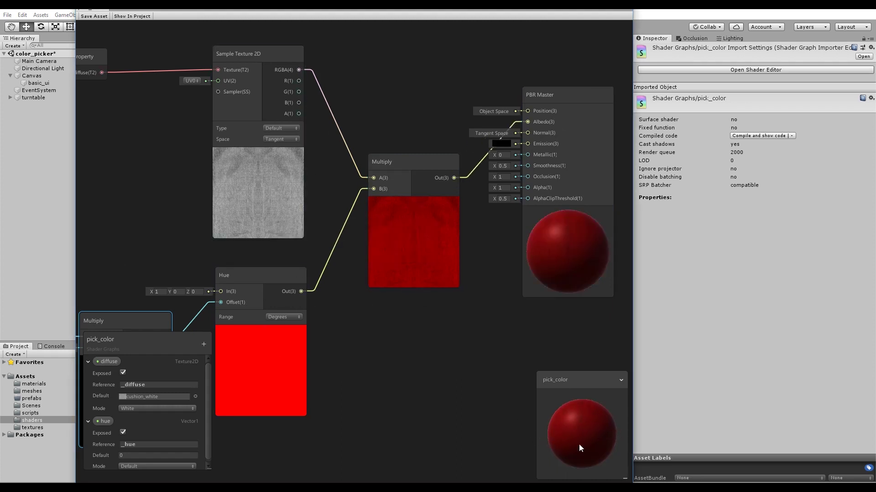
pyautogui.scroll(-5, 456, 295)
pyautogui.click(95, 16)
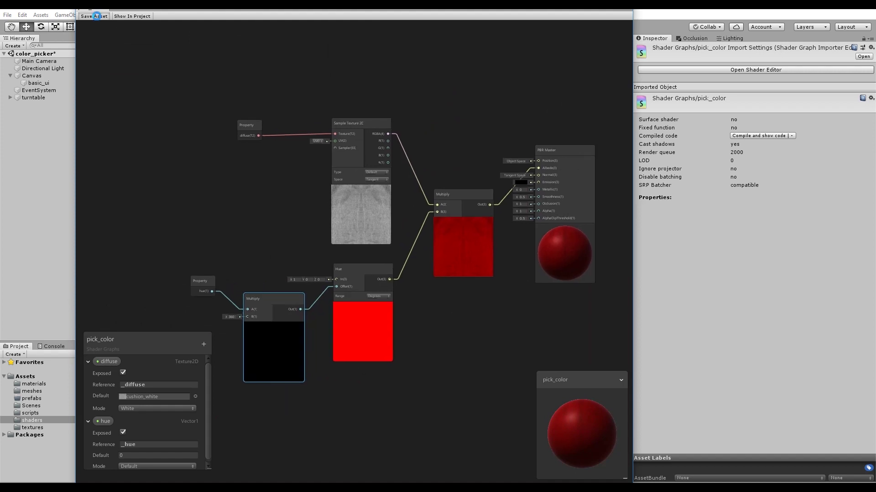
# Step: Close the graph editor and set mat_cushion's shader to Shader Graphs > pick_color
pyautogui.click(631, 8)
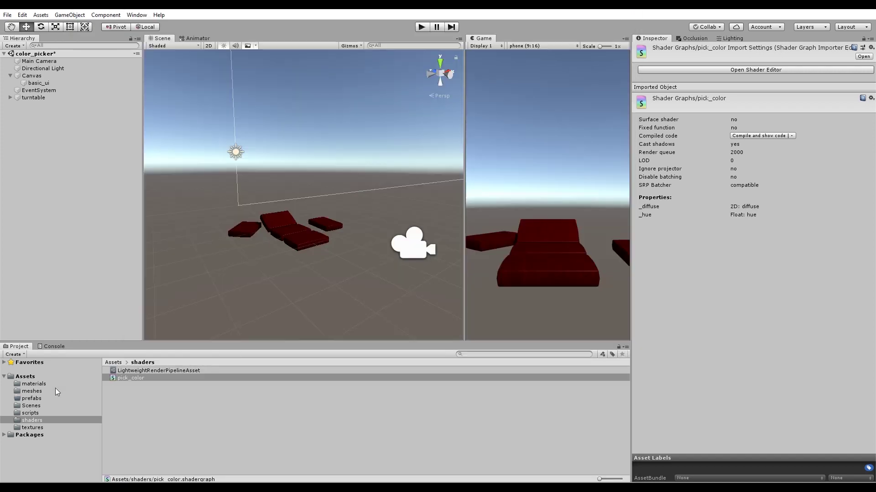
pyautogui.click(40, 384)
pyautogui.click(145, 371)
pyautogui.click(801, 57)
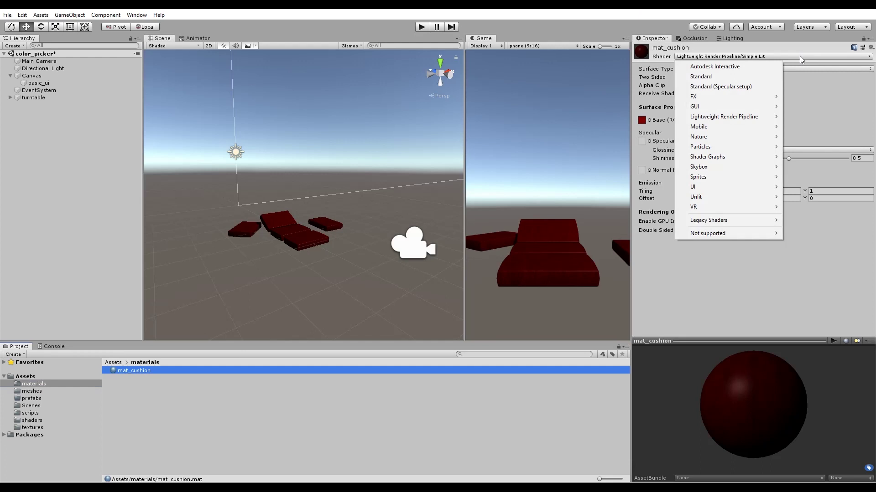
pyautogui.moveTo(736, 157)
pyautogui.click(661, 158)
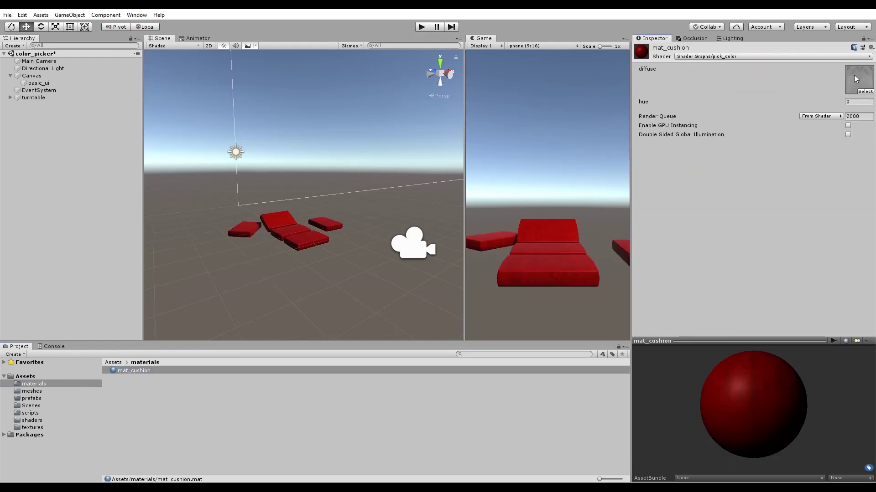
pyautogui.click(43, 84)
# Step: Create a Slider under basic_ui with Transition None and direction Bottom To Top
pyautogui.rightClick(46, 84)
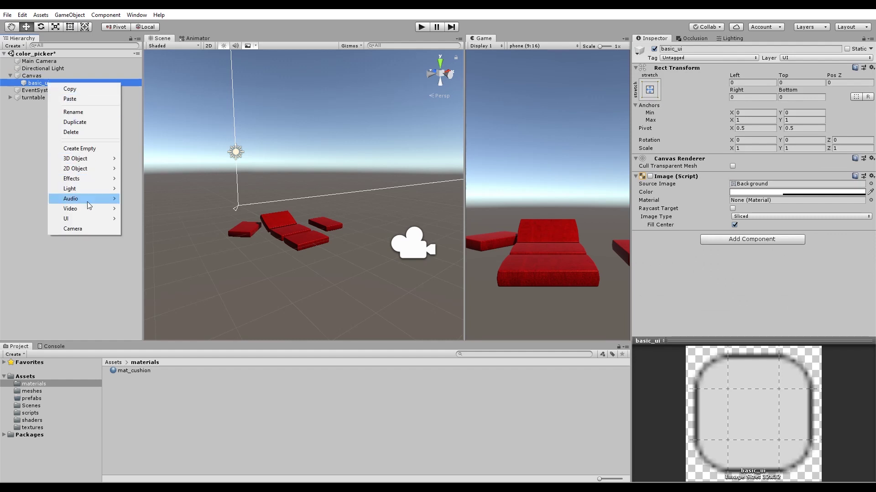
pyautogui.moveTo(122, 218)
pyautogui.click(171, 279)
pyautogui.click(23, 89)
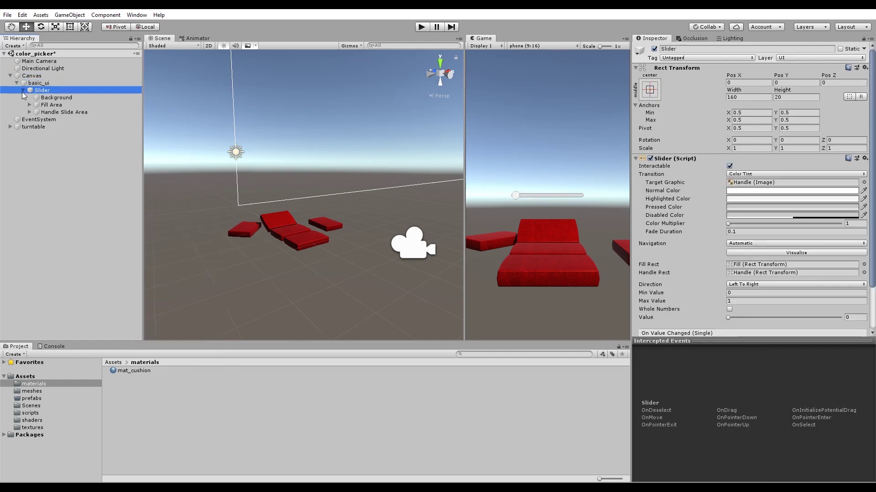
pyautogui.click(757, 174)
pyautogui.click(755, 182)
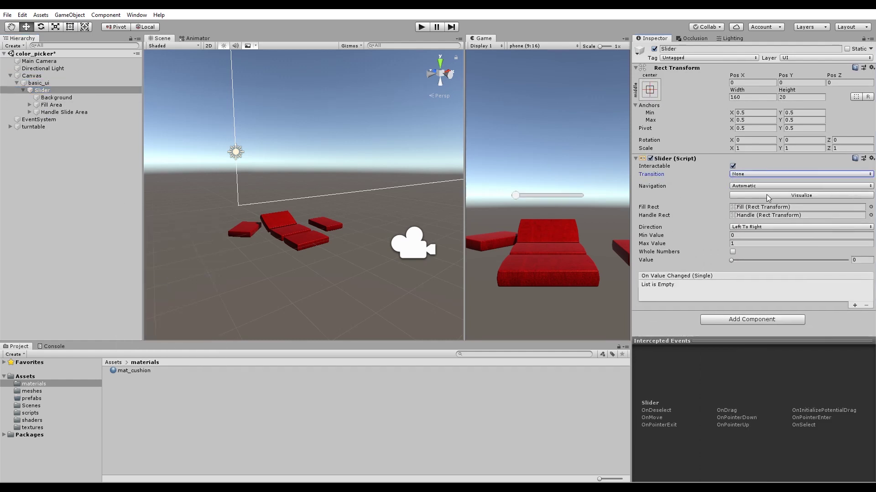
pyautogui.click(777, 227)
pyautogui.click(786, 258)
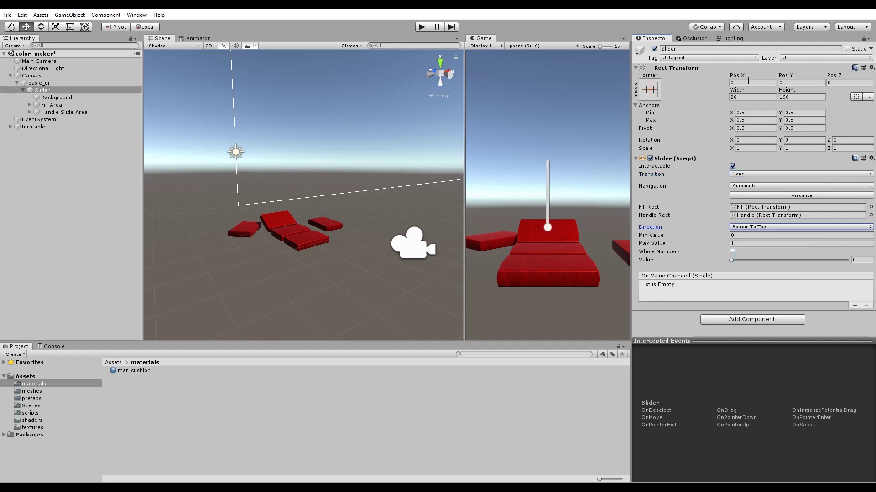
# Step: Give the slider width 100, right-stretch anchors, Top 60 and Bottom 120
pyautogui.moveTo(739, 77); pyautogui.dragTo(785, 92)
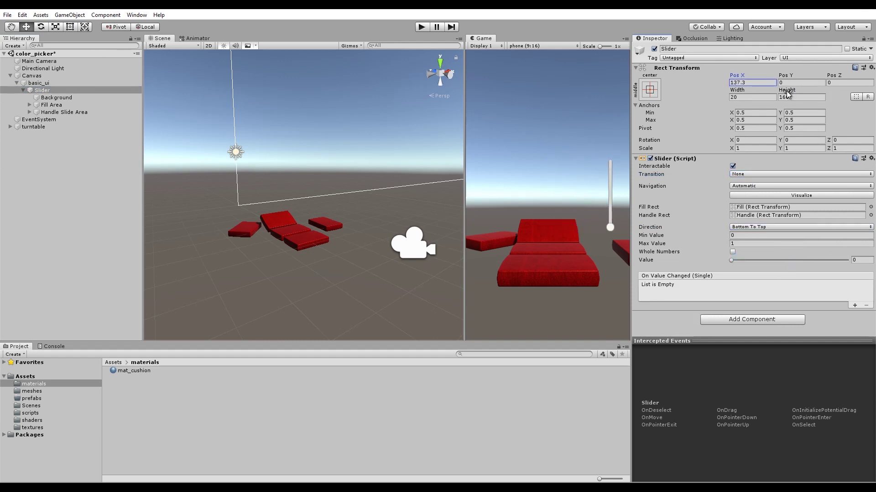
pyautogui.click(752, 97)
pyautogui.write('100')
pyautogui.moveTo(736, 76); pyautogui.dragTo(734, 76)
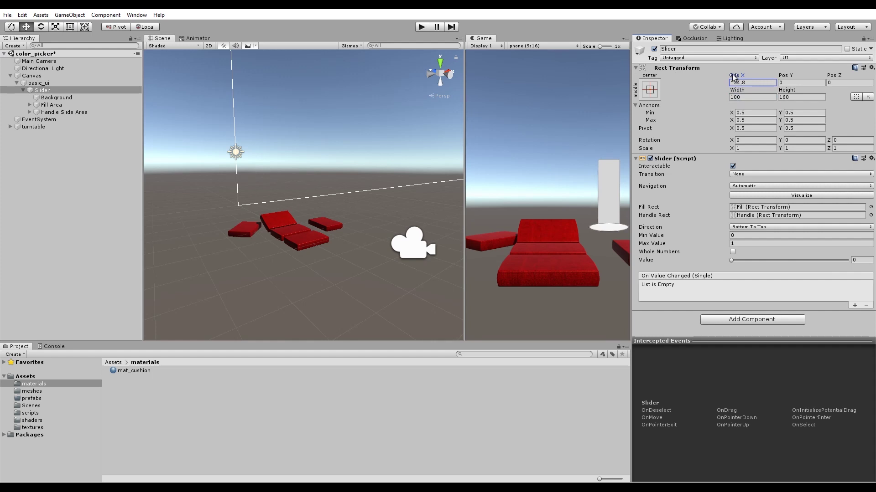
pyautogui.click(649, 90)
pyautogui.click(721, 226)
pyautogui.click(792, 82)
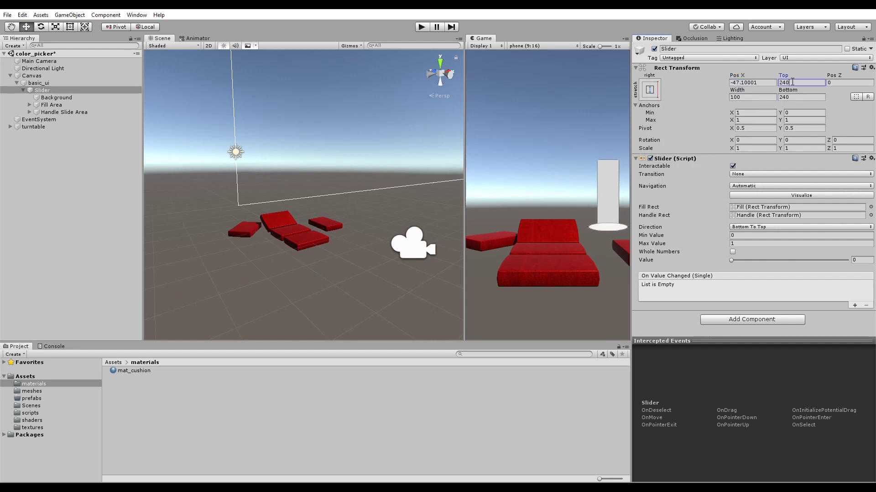
pyautogui.write('60')
pyautogui.click(796, 97)
pyautogui.write('120')
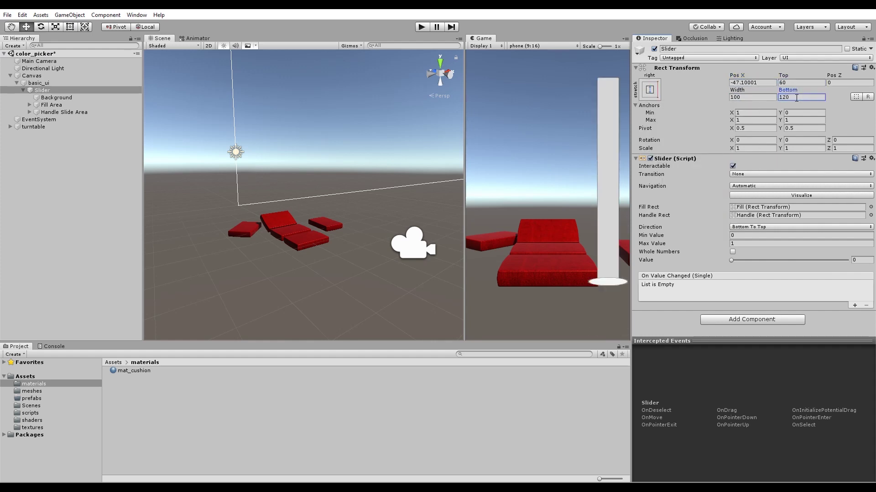
# Step: Set the slider Handle's height to 100
pyautogui.click(51, 105)
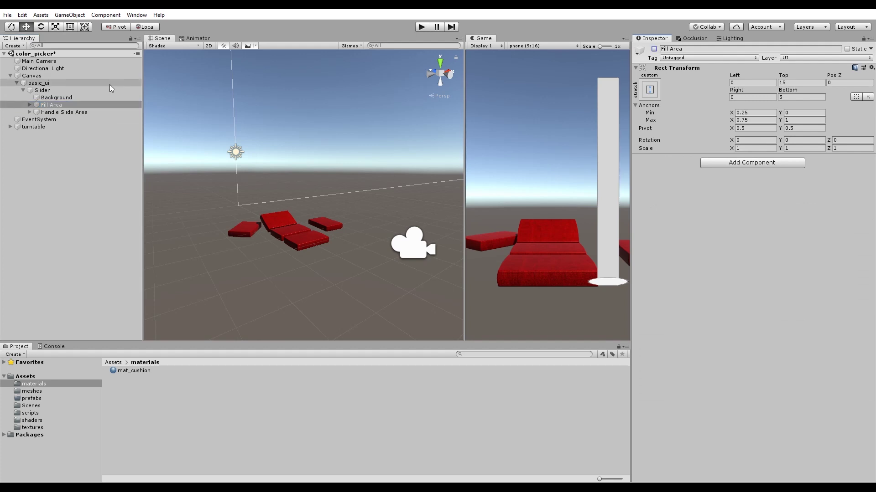
pyautogui.click(29, 112)
pyautogui.click(53, 120)
pyautogui.click(792, 108)
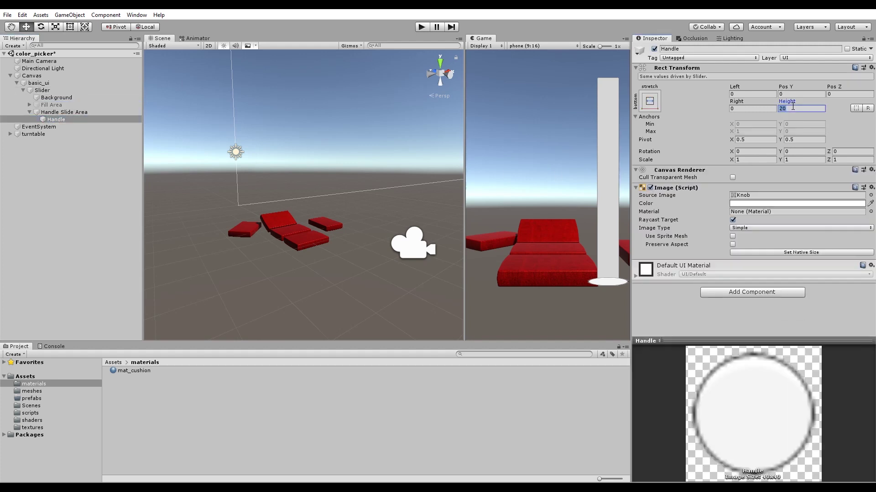
pyautogui.write('100')
pyautogui.click(42, 90)
# Step: Test the slider in Play mode, dragging the handle up and back to 0
pyautogui.click(421, 26)
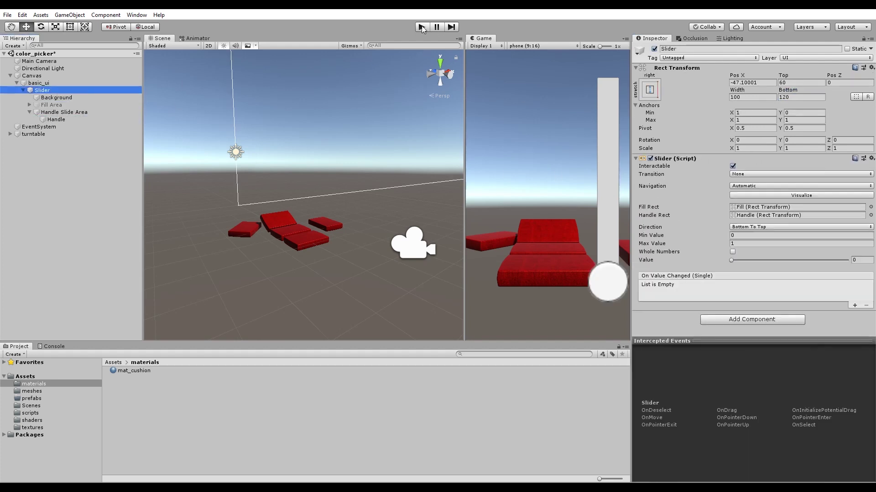
pyautogui.moveTo(605, 283); pyautogui.dragTo(608, 211)
pyautogui.moveTo(774, 265); pyautogui.dragTo(732, 266)
pyautogui.click(421, 26)
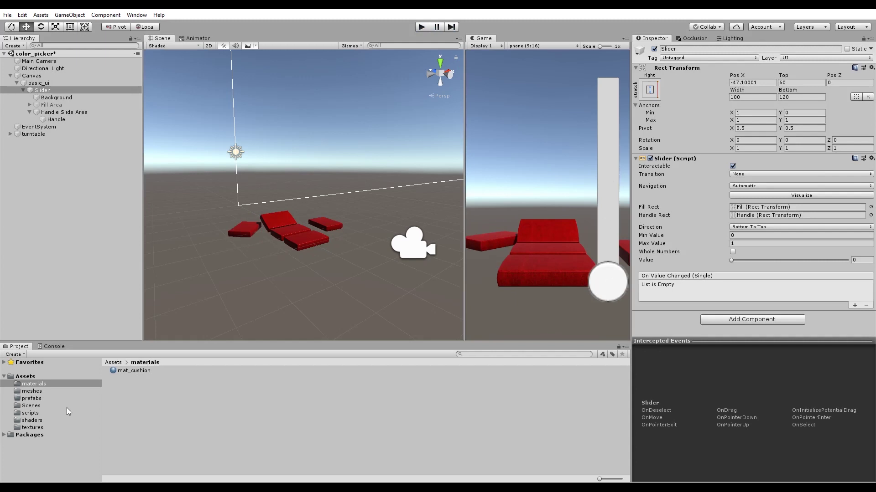
# Step: Create a set_color C# script in the scripts folder and select its Update method for removal
pyautogui.click(29, 413)
pyautogui.rightClick(131, 386)
pyautogui.moveTo(148, 177)
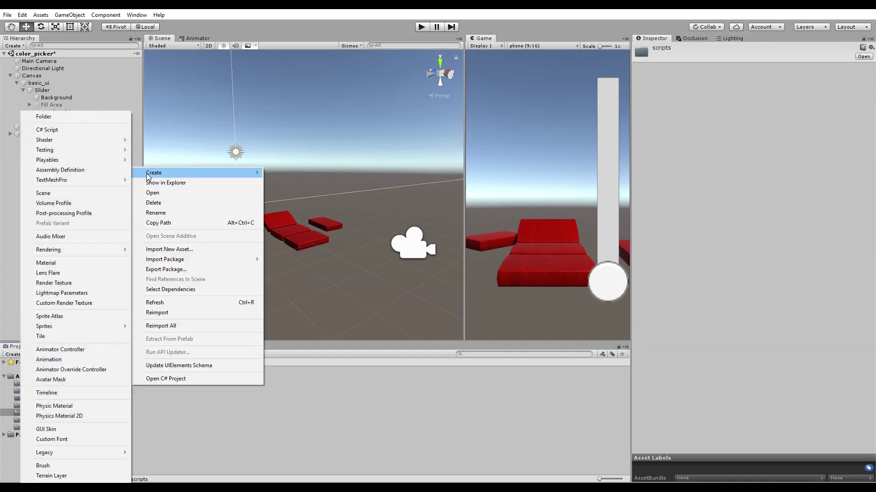
pyautogui.click(78, 132)
pyautogui.write('set_col')
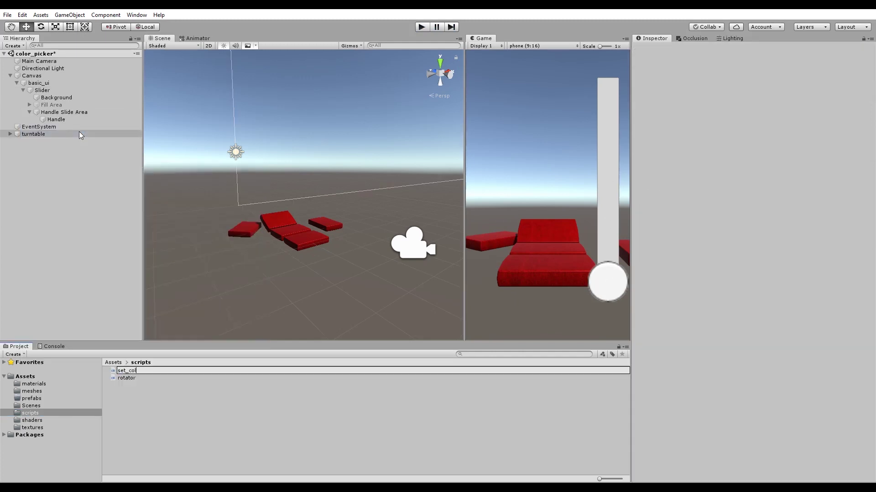
pyautogui.write('or')
pyautogui.press('Return')
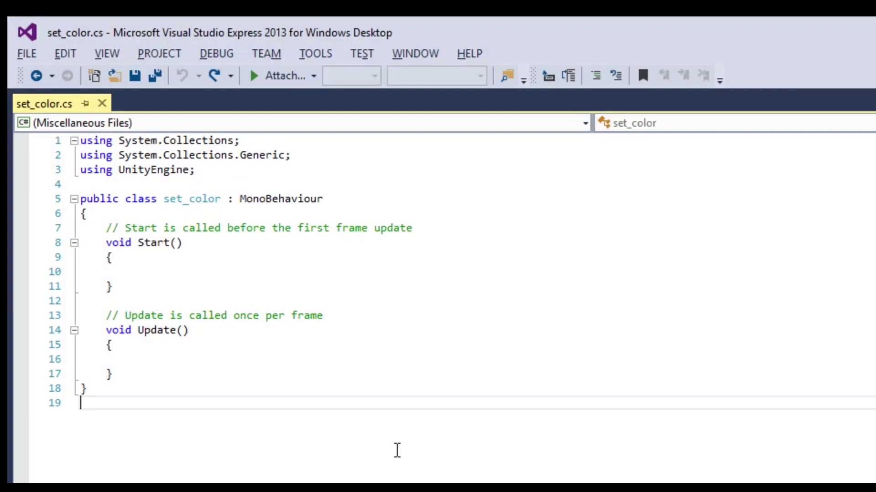
pyautogui.moveTo(117, 374); pyautogui.dragTo(143, 310)
# Step: Replace Update and the comment with fields: public Material cushion, private Slider color_picker, public float hue
pyautogui.press('Delete')
pyautogui.moveTo(412, 228); pyautogui.dragTo(234, 231)
pyautogui.hotkey('shift', 'Home')
pyautogui.hotkey('shift', 'Home')
pyautogui.press('Delete')
pyautogui.press('BackSpace')
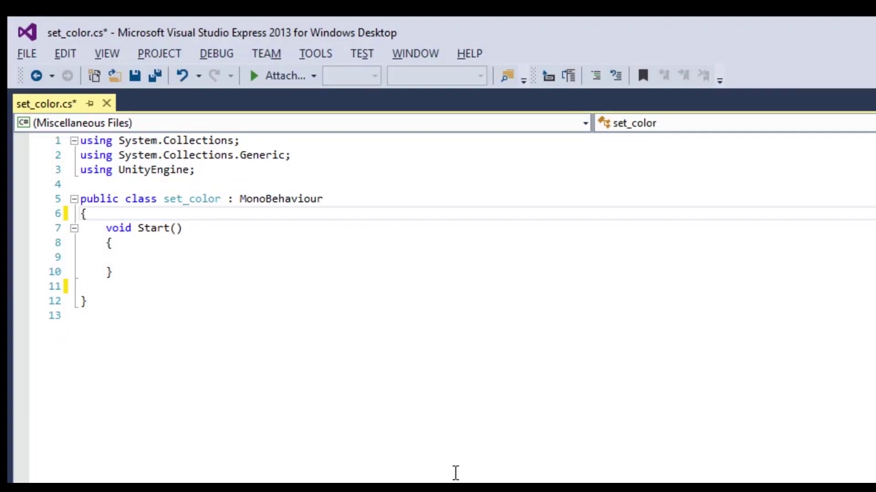
pyautogui.press('Return')
pyautogui.write('public Material cushion;')
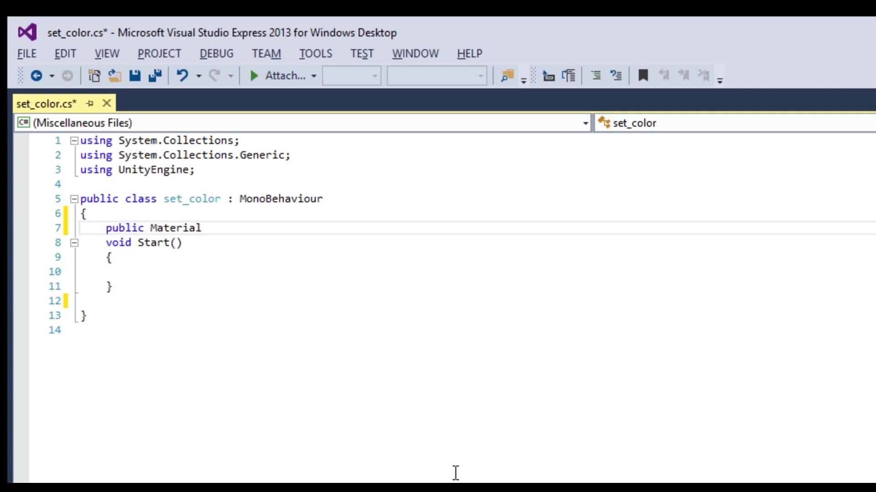
pyautogui.press('Return')
pyautogui.press('Return')
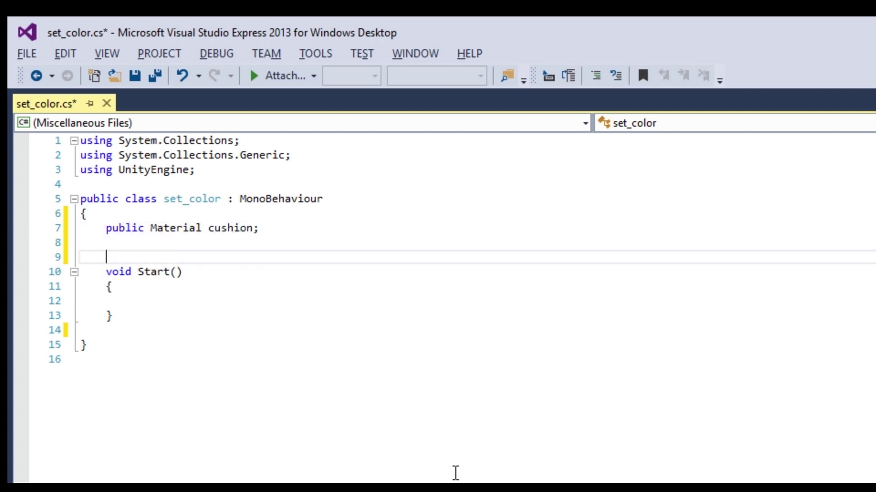
pyautogui.write('private Slider color_picker;')
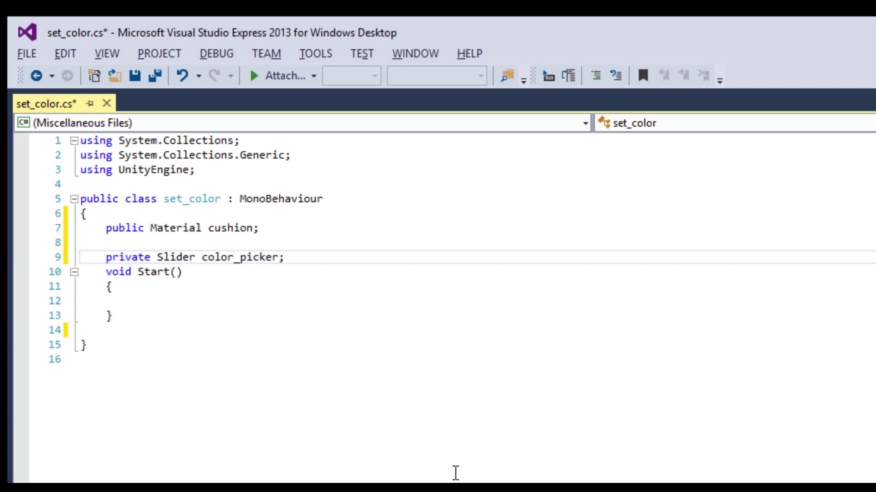
pyautogui.press('Return')
pyautogui.write('public')
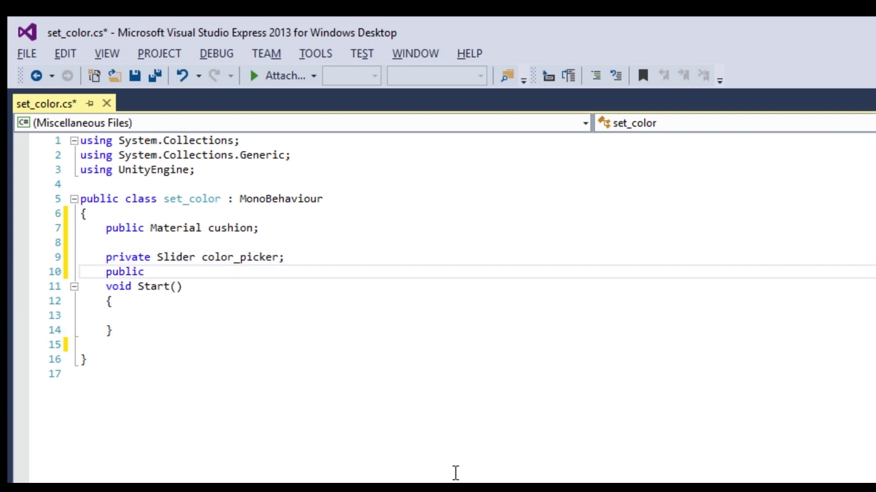
pyautogui.write(' float hue;')
pyautogui.press('Return')
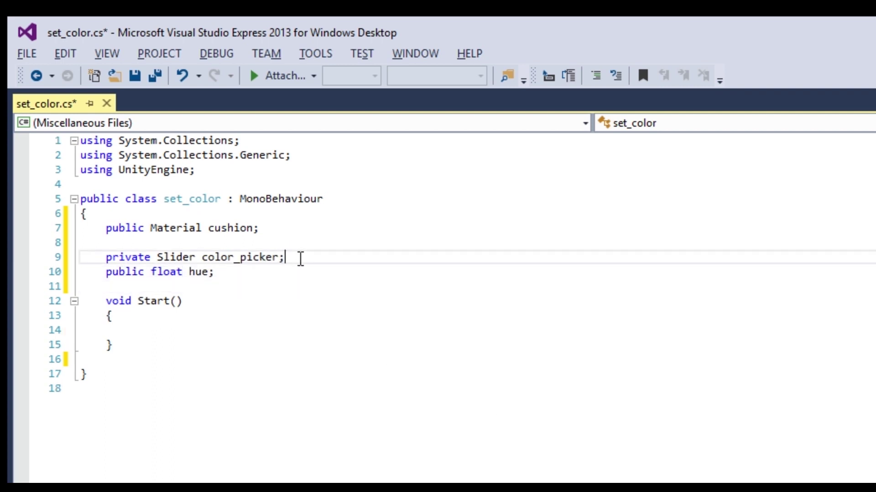
# Step: Add 'using UnityEngine.UI;' and set color_picker to GetComponent<Slider>() in Start
pyautogui.click(194, 257)
pyautogui.click(203, 173)
pyautogui.press('Return')
pyautogui.write('using UnityEngine.UI;')
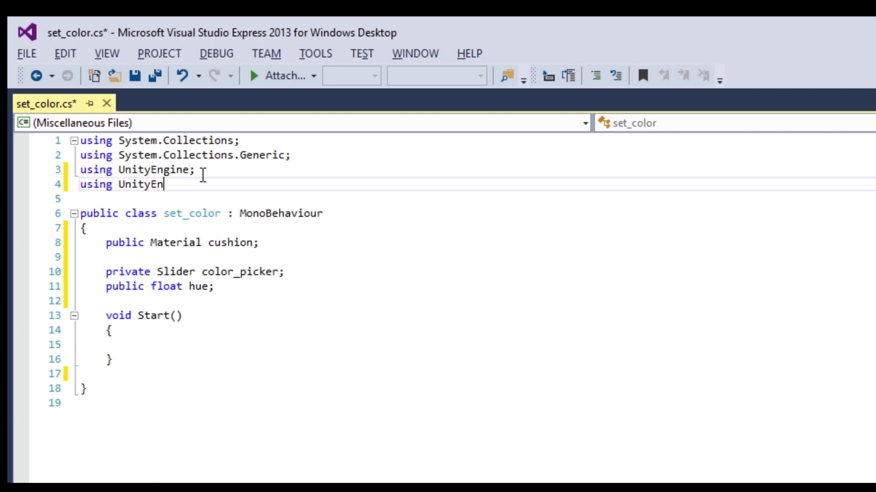
pyautogui.click(178, 346)
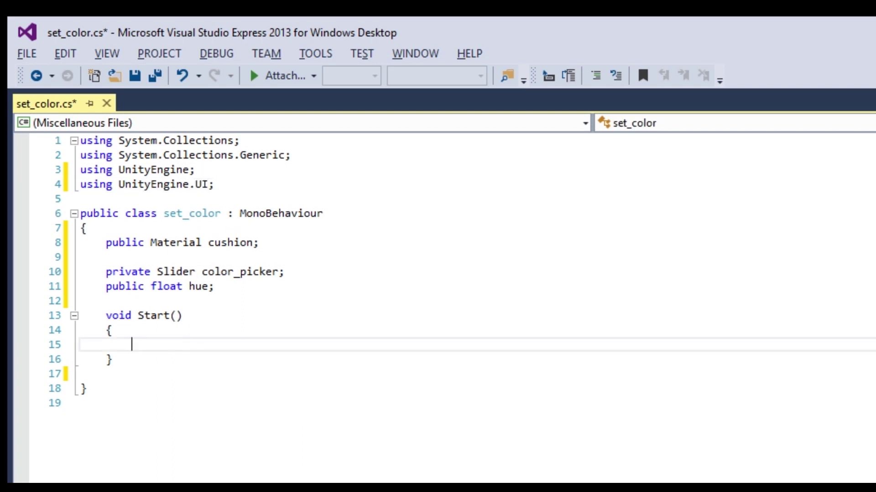
pyautogui.write('color_picker = this.')
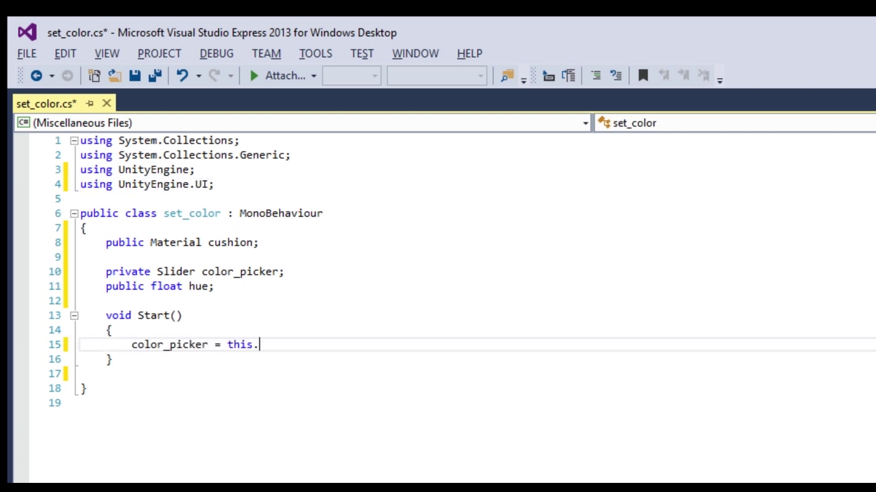
pyautogui.write('gameObject.GetComponent<Slider>')
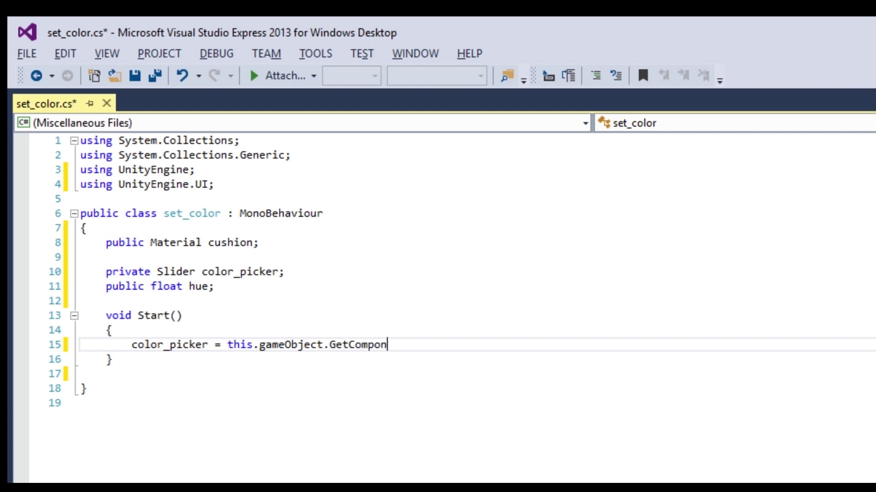
pyautogui.press('Left')
pyautogui.write('Slider')
pyautogui.press('Right')
pyautogui.write('()')
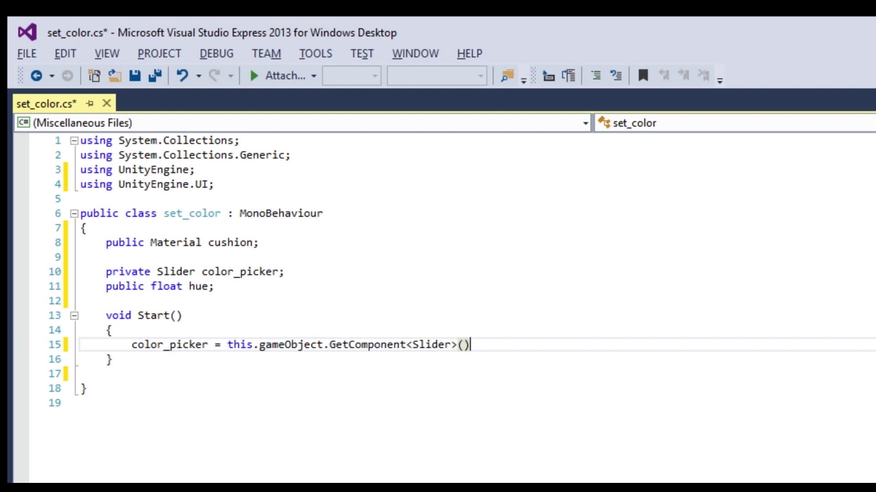
pyautogui.write(';')
# Step: Write public GetColor() setting hue from color_picker.value and cushion.SetFloat("_hue", hue), then save
pyautogui.click(152, 380)
pyautogui.press('Return')
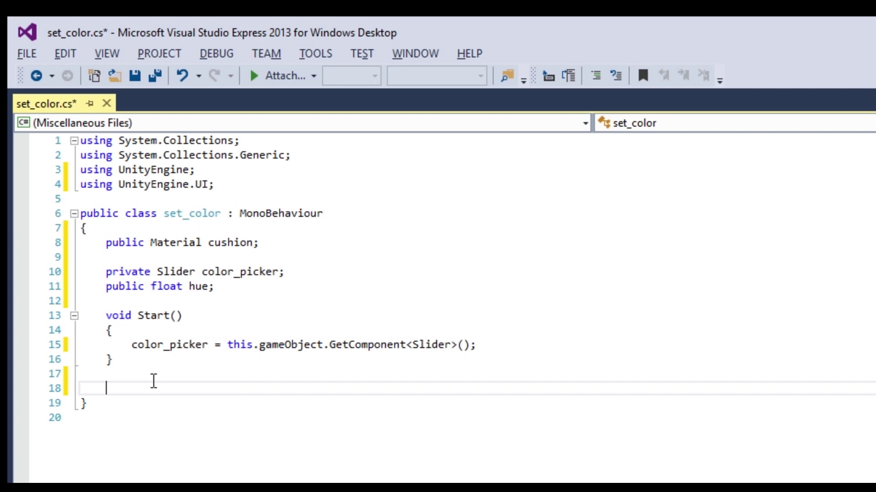
pyautogui.write('void GetColor()')
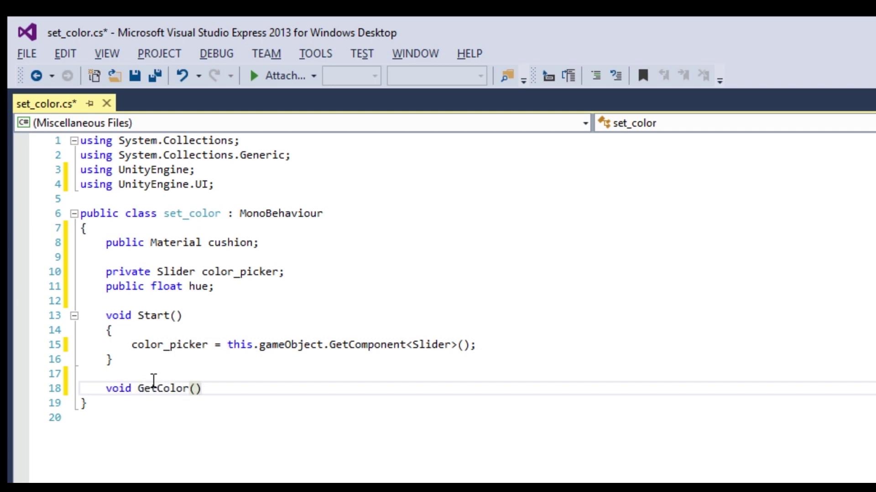
pyautogui.press('Return')
pyautogui.write('{')
pyautogui.press('Return')
pyautogui.write('public')
pyautogui.click(165, 419)
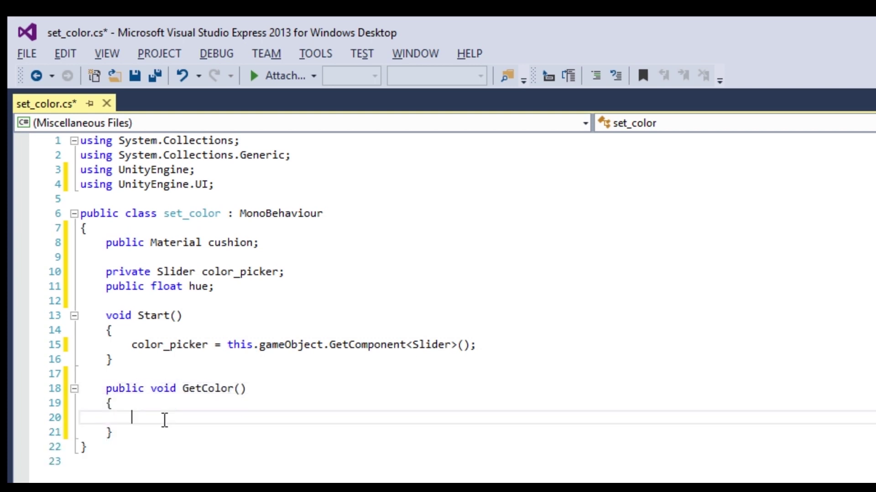
pyautogui.write('hue = color_picker.value;')
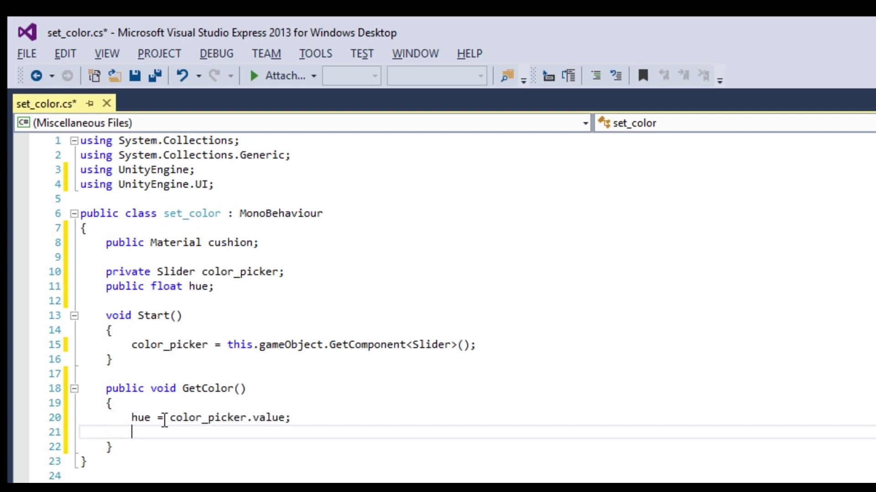
pyautogui.write('cushion.SetFloat')
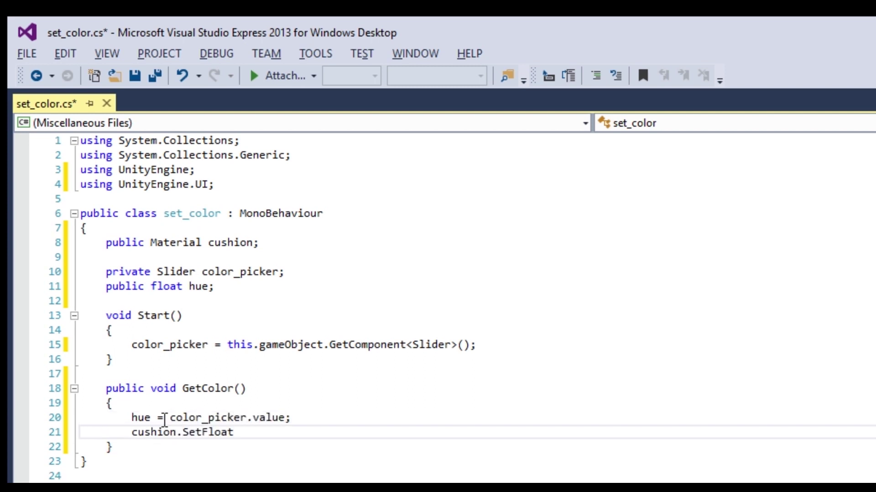
pyautogui.write('("_hue", hue);')
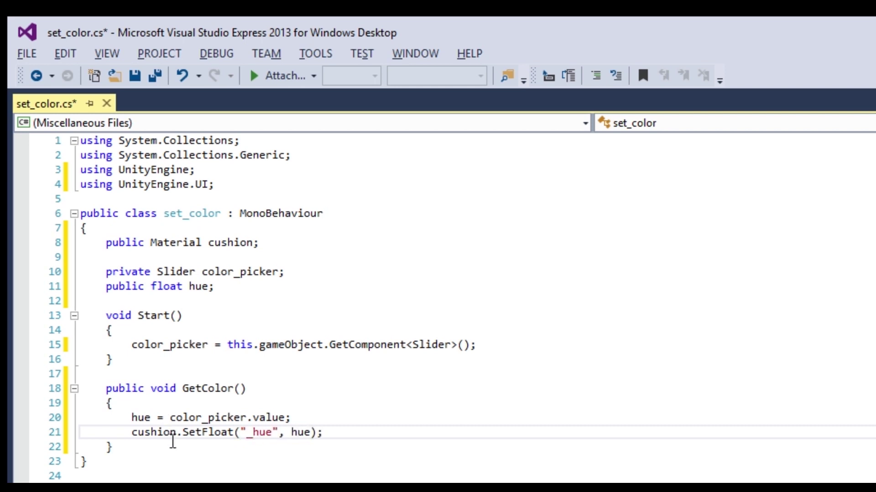
pyautogui.click(135, 76)
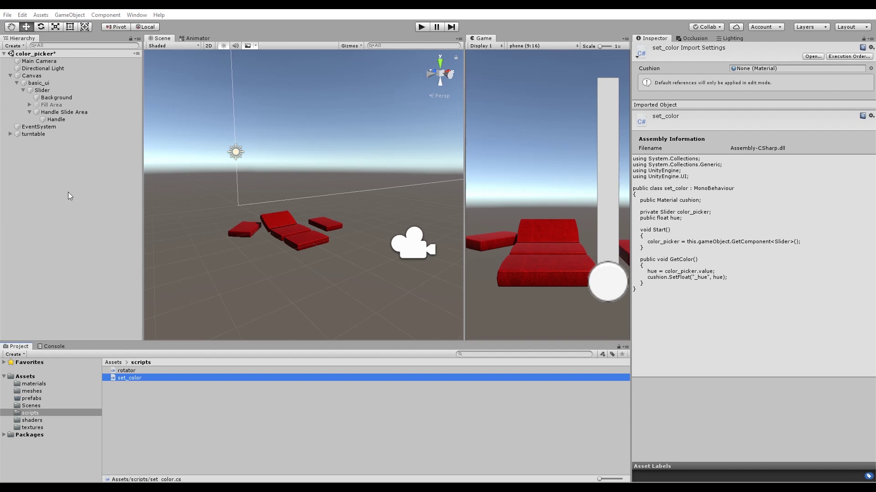
# Step: Add the set_color component to Slider and assign mat_cushion to its Cushion slot
pyautogui.click(42, 89)
pyautogui.click(726, 320)
pyautogui.write('set_c')
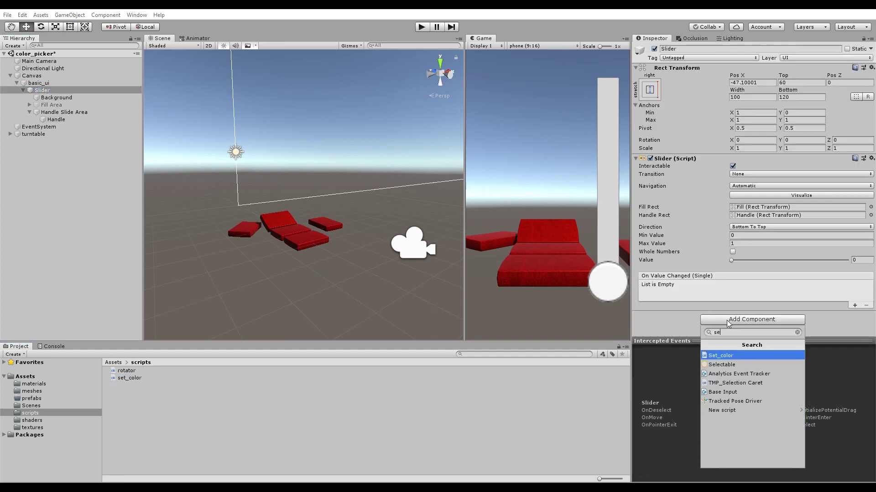
pyautogui.click(724, 356)
pyautogui.click(66, 384)
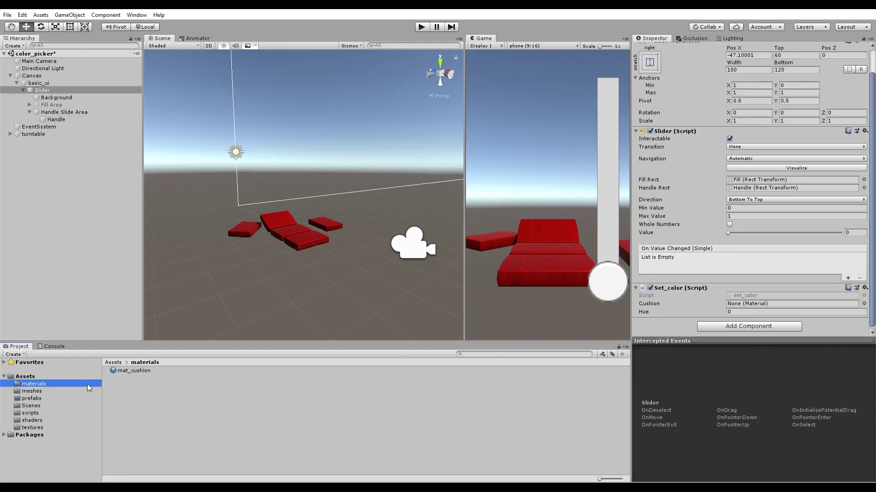
pyautogui.moveTo(130, 371); pyautogui.dragTo(753, 307)
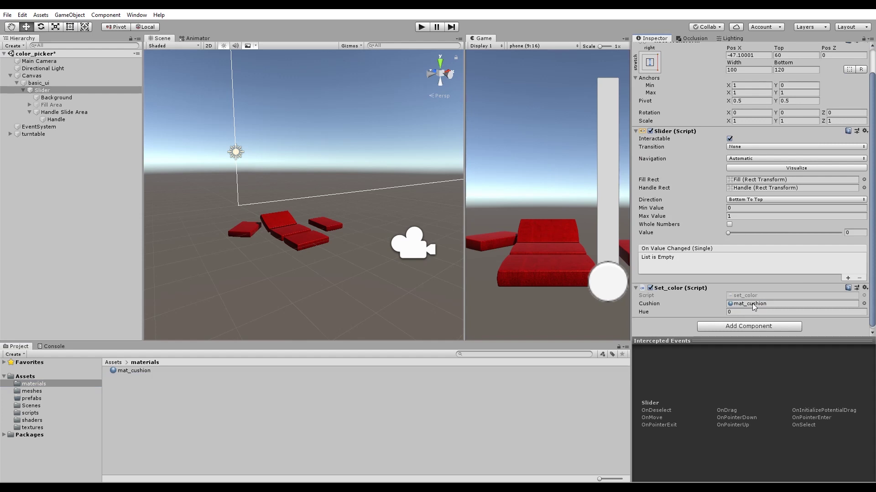
# Step: Add an On Value Changed entry targeting Slider that calls set_color.GetColor
pyautogui.click(848, 278)
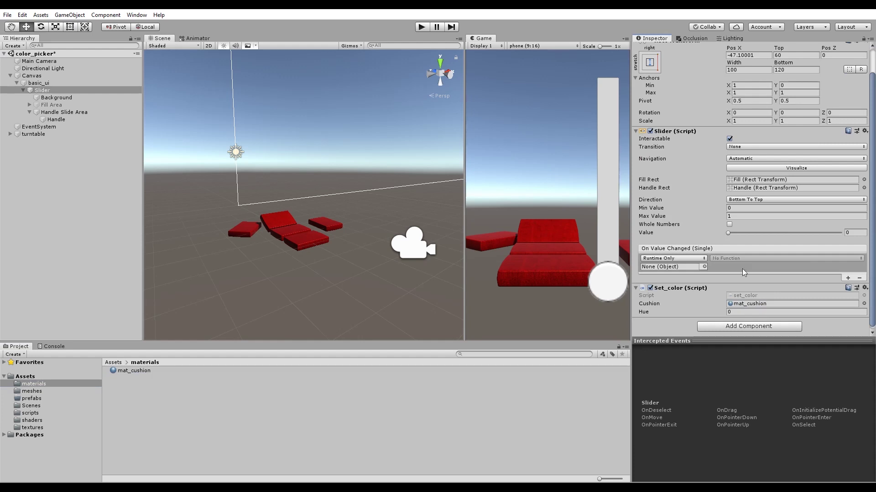
pyautogui.moveTo(42, 90); pyautogui.dragTo(673, 267)
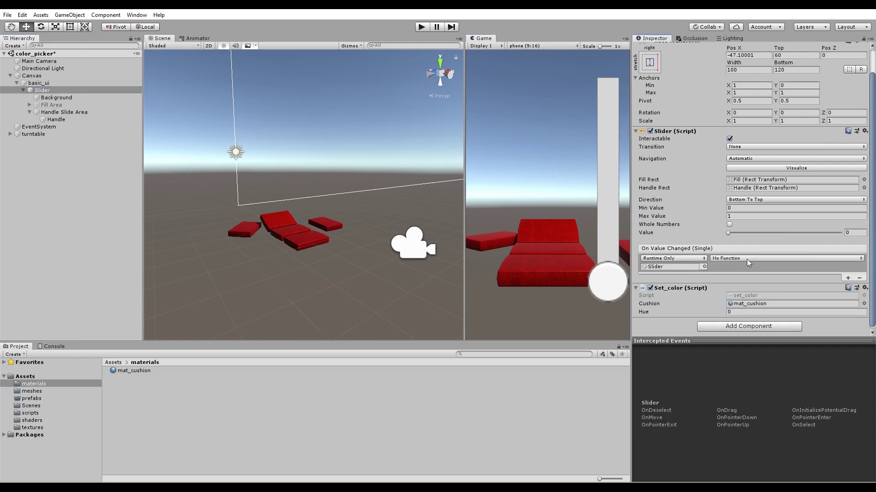
pyautogui.click(753, 258)
pyautogui.moveTo(753, 310)
pyautogui.click(651, 391)
# Step: Test in play mode by raising the slider to recolour the cushions, then stop
pyautogui.click(422, 27)
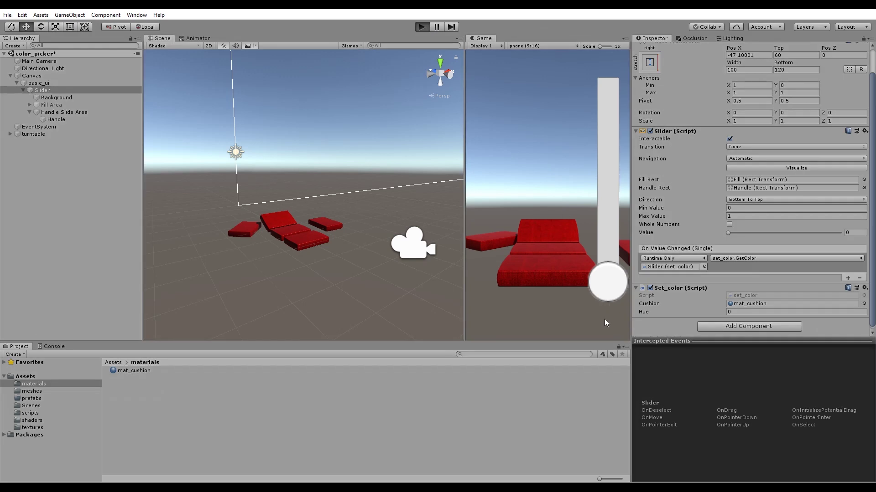
pyautogui.moveTo(605, 303)
pyautogui.mouseDown()
pyautogui.moveTo(618, 202)
pyautogui.moveTo(608, 172)
pyautogui.moveTo(606, 291)
pyautogui.mouseUp()
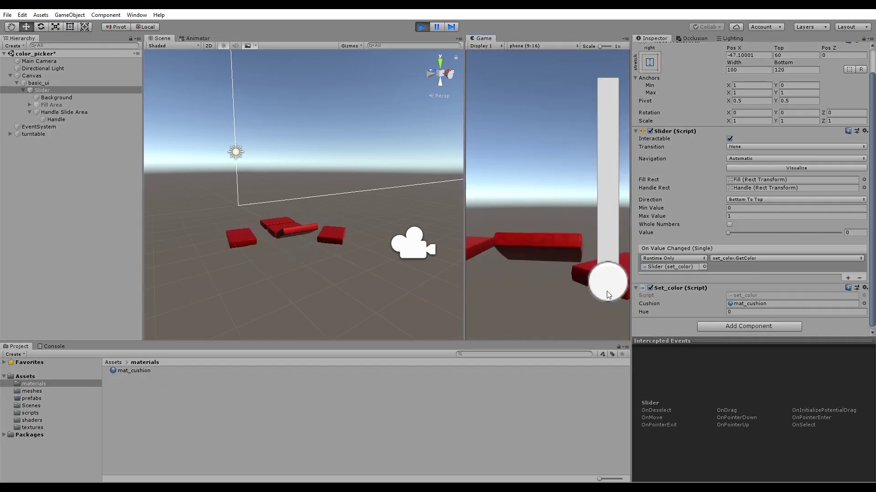
pyautogui.click(423, 28)
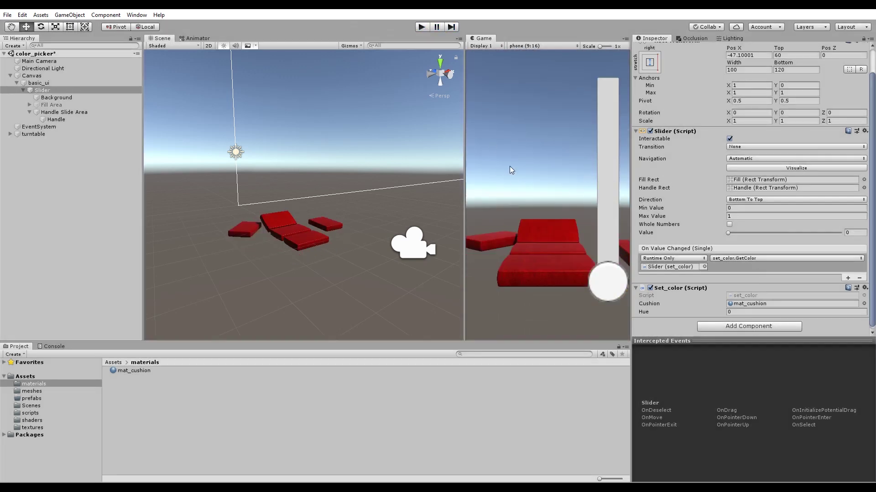
# Step: Create an unlit shader graph named 'gradient' in the shaders folder and open it
pyautogui.click(30, 420)
pyautogui.rightClick(127, 389)
pyautogui.moveTo(186, 177)
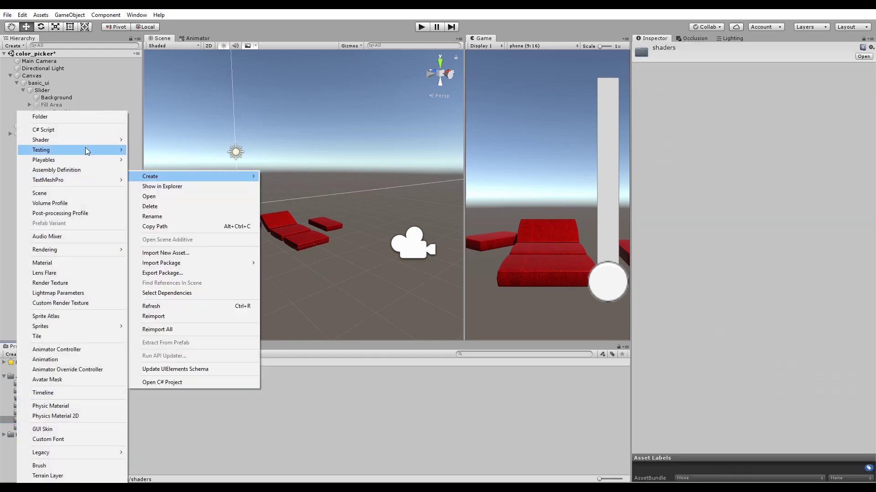
pyautogui.moveTo(97, 141)
pyautogui.click(174, 204)
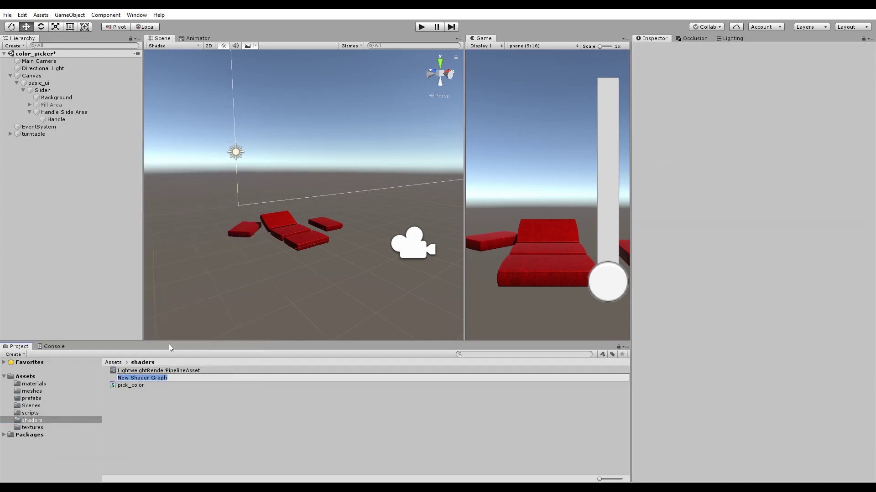
pyautogui.write('gradient')
pyautogui.press('Return')
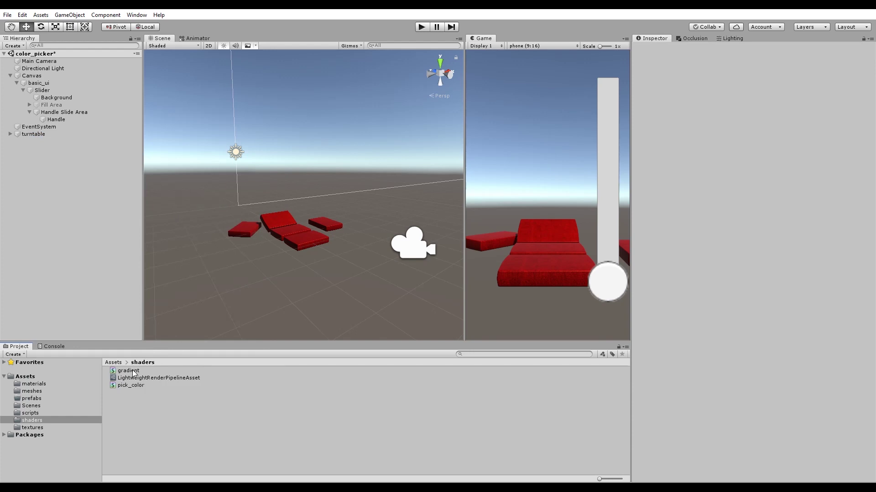
pyautogui.doubleClick(132, 371)
# Step: Add a Hue node with its In value set to 1
pyautogui.moveTo(289, 274); pyautogui.dragTo(462, 273, button='middle')
pyautogui.rightClick(344, 196)
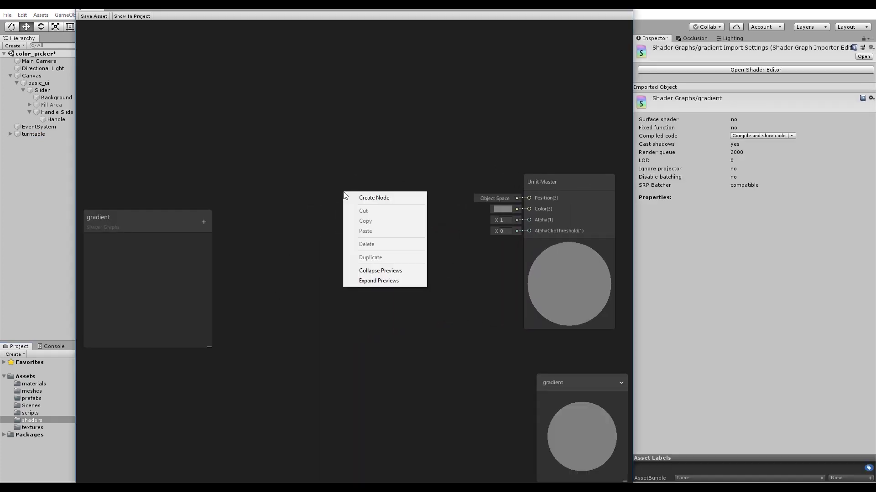
pyautogui.click(368, 199)
pyautogui.write('hue')
pyautogui.click(341, 213)
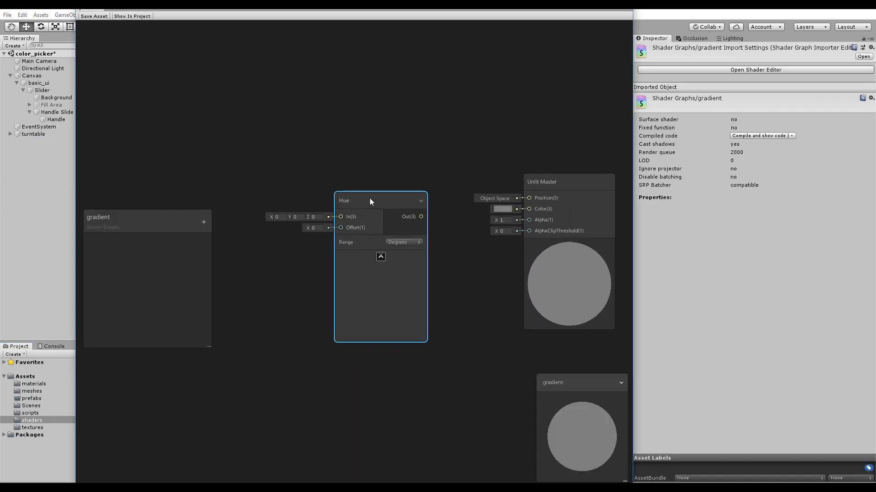
pyautogui.click(274, 201)
pyautogui.write('1')
# Step: Add a UV node feeding a new Split node
pyautogui.moveTo(270, 233); pyautogui.dragTo(460, 225, button='middle')
pyautogui.rightClick(274, 183)
pyautogui.click(297, 190)
pyautogui.write('uv')
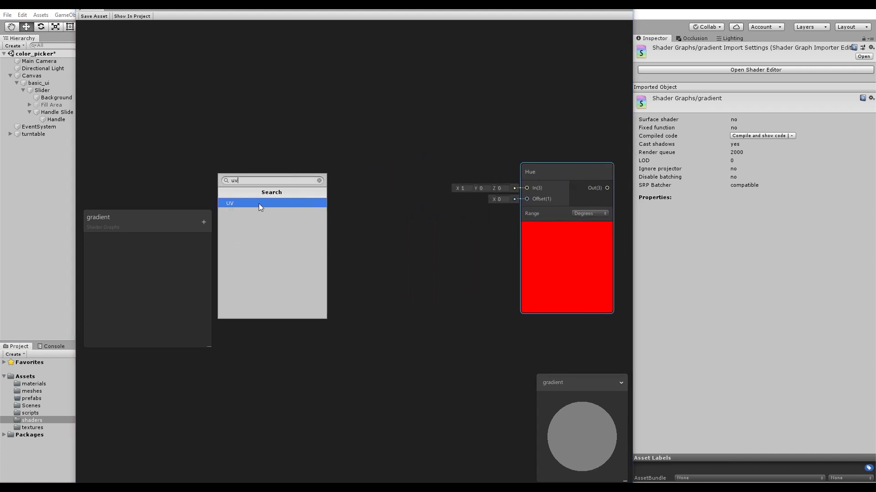
pyautogui.click(259, 203)
pyautogui.moveTo(322, 204); pyautogui.dragTo(192, 172)
pyautogui.moveTo(234, 187); pyautogui.dragTo(273, 214)
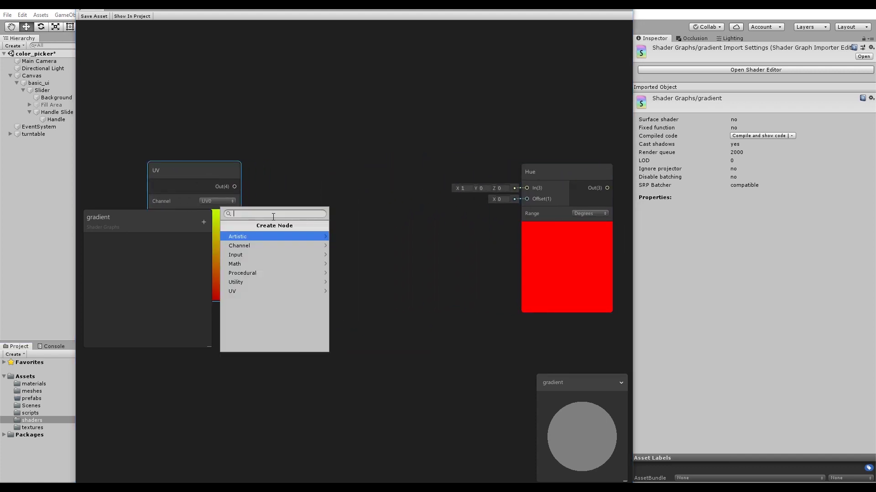
pyautogui.write('split')
pyautogui.click(264, 236)
# Step: Add a Multiply node taking Split's G output with B set to 36
pyautogui.moveTo(266, 279); pyautogui.dragTo(230, 199, button='middle')
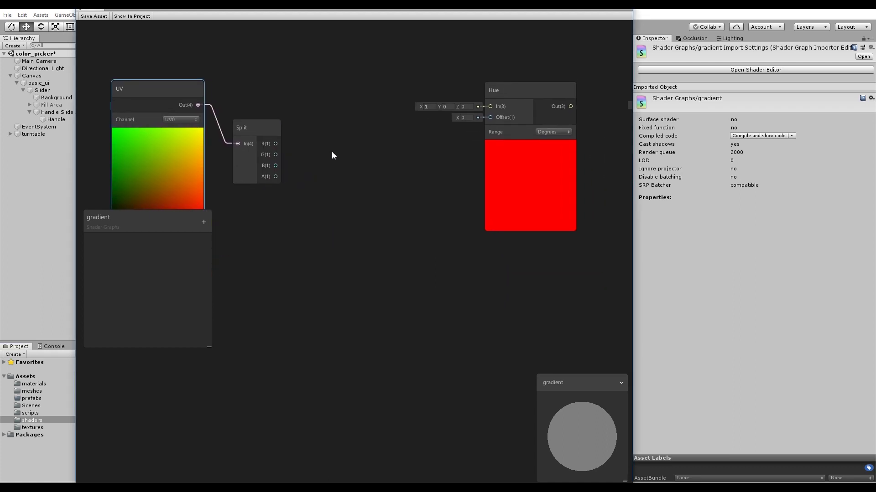
pyautogui.rightClick(332, 152)
pyautogui.click(360, 152)
pyautogui.write('multiply')
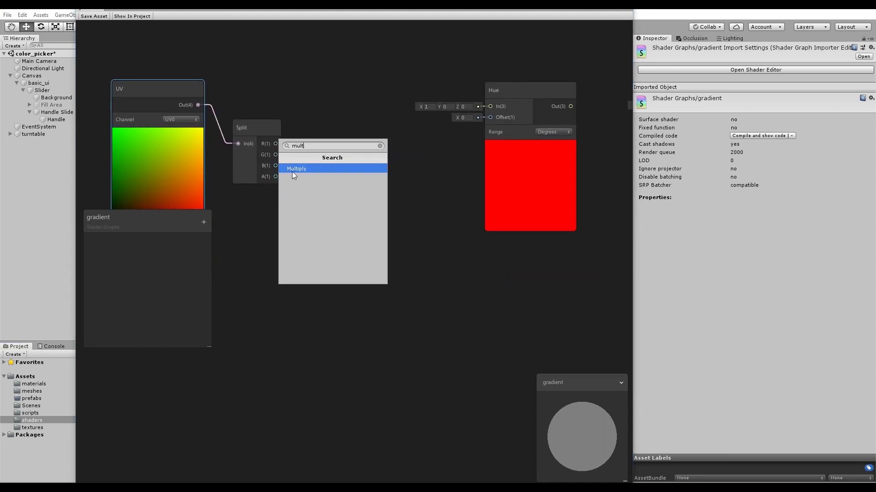
pyautogui.click(292, 172)
pyautogui.moveTo(276, 144); pyautogui.dragTo(340, 185)
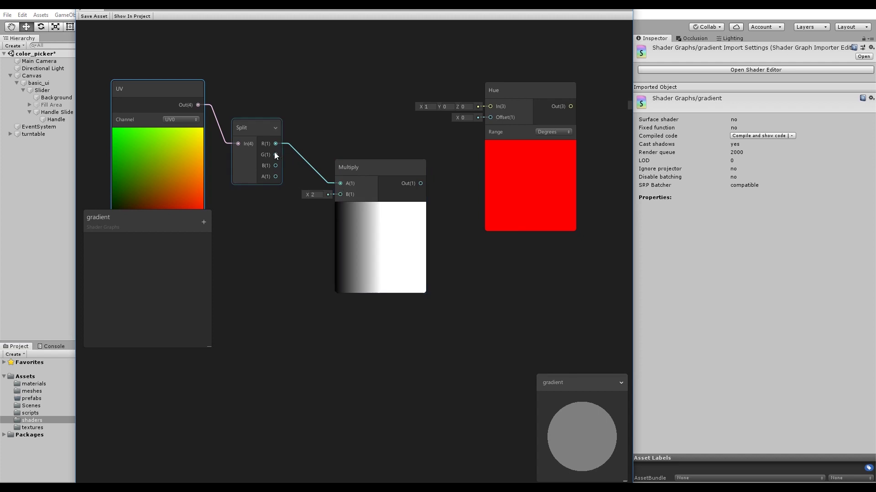
pyautogui.moveTo(275, 155); pyautogui.dragTo(341, 183)
pyautogui.click(318, 195)
pyautogui.write('360')
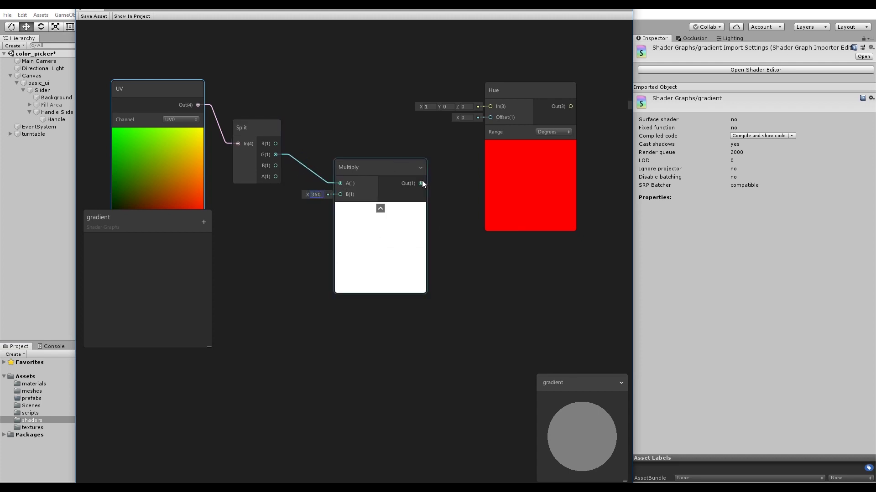
# Step: Connect Multiply to the Hue Offset and Hue Out to the master Color, then save and close
pyautogui.moveTo(420, 183); pyautogui.dragTo(490, 118)
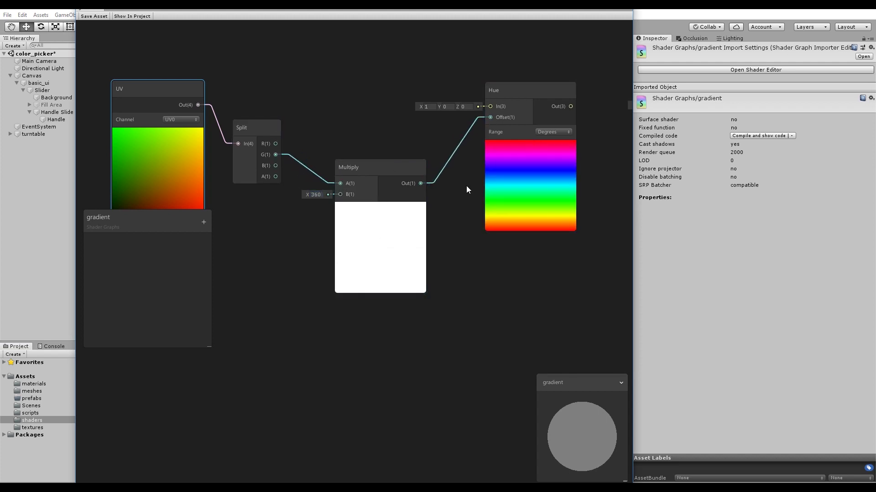
pyautogui.press('a')
pyautogui.moveTo(395, 146); pyautogui.dragTo(506, 156)
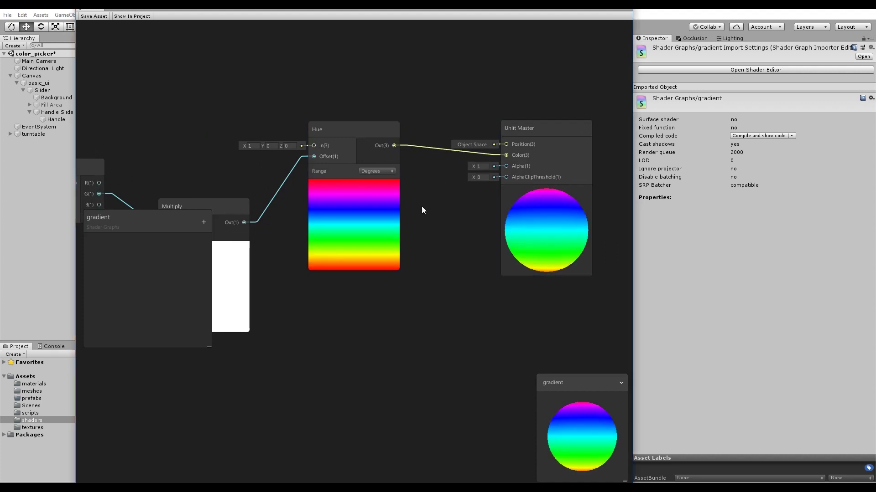
pyautogui.moveTo(584, 429)
pyautogui.mouseDown()
pyautogui.moveTo(595, 390)
pyautogui.moveTo(589, 436)
pyautogui.mouseUp()
pyautogui.press('a')
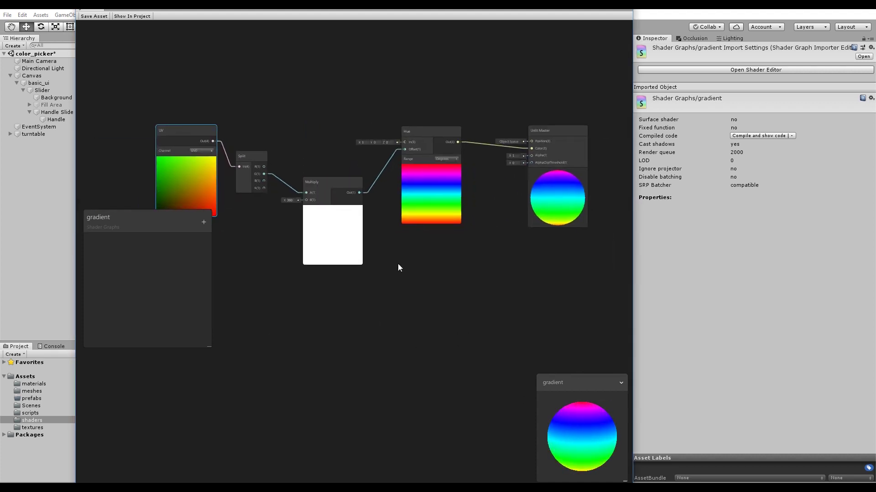
pyautogui.click(87, 15)
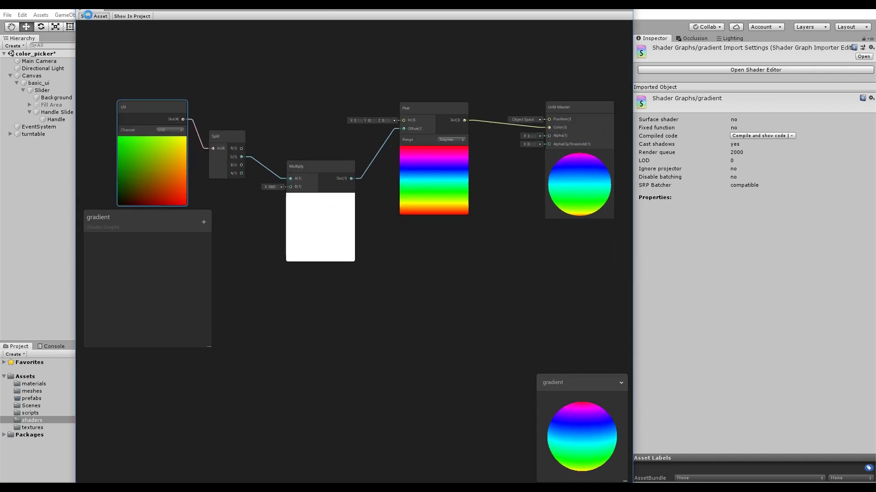
pyautogui.click(628, 9)
# Step: Create a material named mat_gradient in materials using the gradient shader graph
pyautogui.click(87, 383)
pyautogui.rightClick(128, 385)
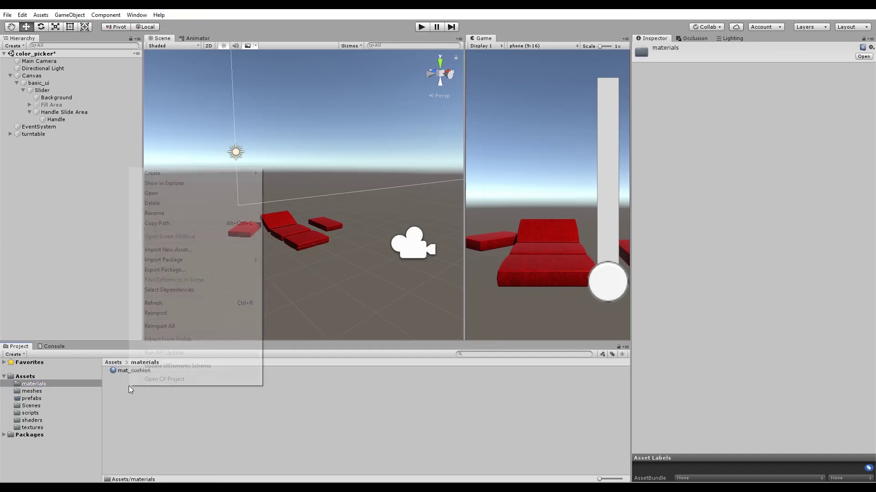
pyautogui.moveTo(189, 177)
pyautogui.click(68, 261)
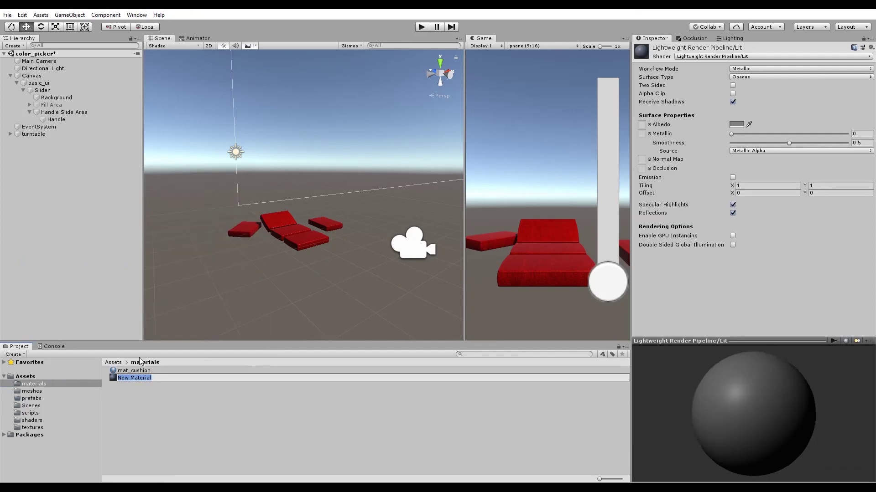
pyautogui.write('gradient')
pyautogui.press('Home')
pyautogui.write('mat_')
pyautogui.press('Return')
pyautogui.click(823, 57)
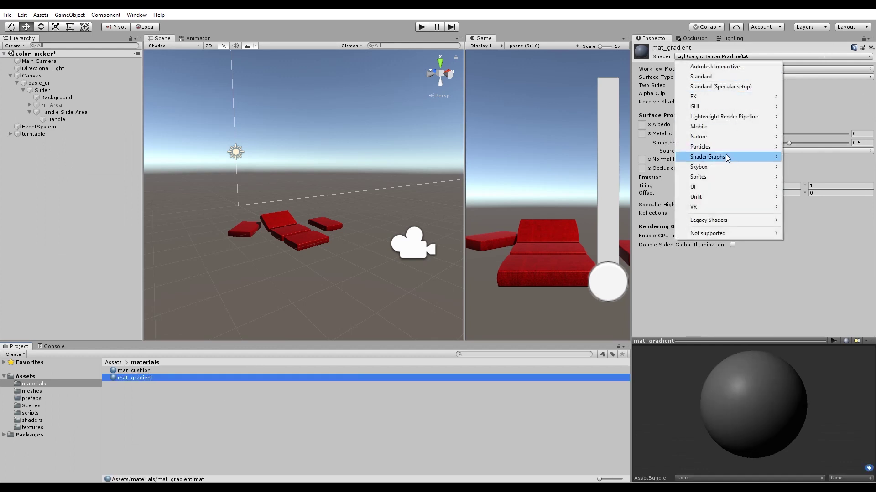
pyautogui.moveTo(726, 155)
pyautogui.click(647, 157)
# Step: Set the Background image's Source Image to None and its Material to mat_gradient
pyautogui.click(69, 97)
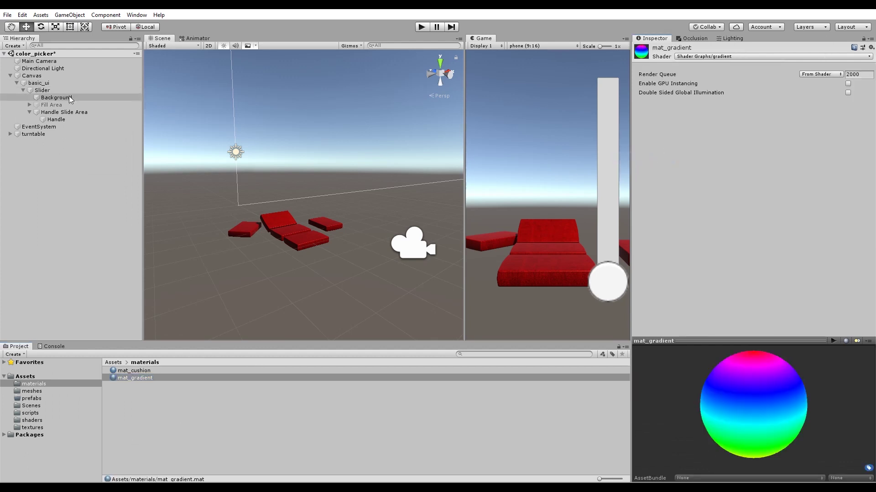
pyautogui.click(870, 184)
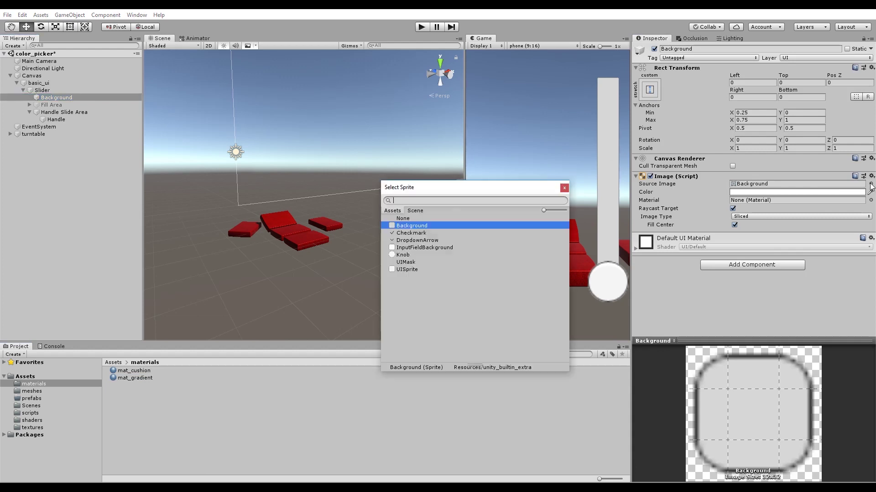
pyautogui.click(442, 217)
pyautogui.click(773, 187)
pyautogui.click(870, 200)
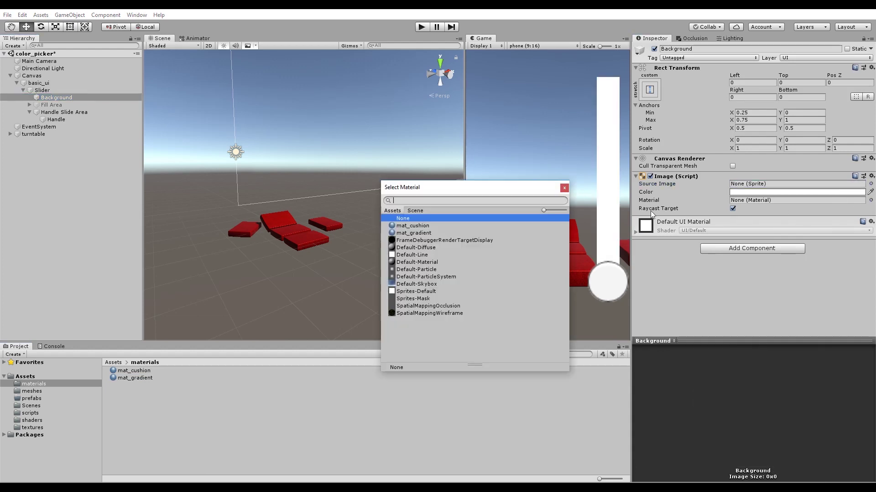
pyautogui.click(428, 233)
pyautogui.click(745, 201)
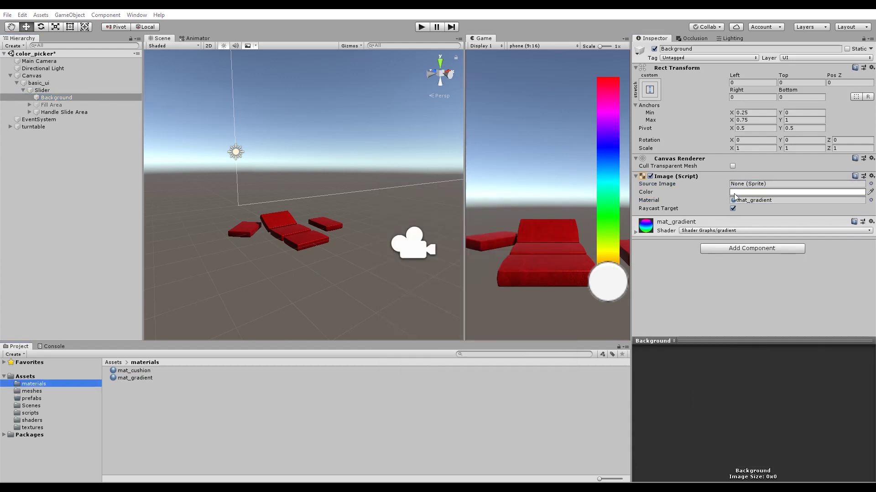
# Step: Open set_color.cs from the scripts folder for editing
pyautogui.click(40, 413)
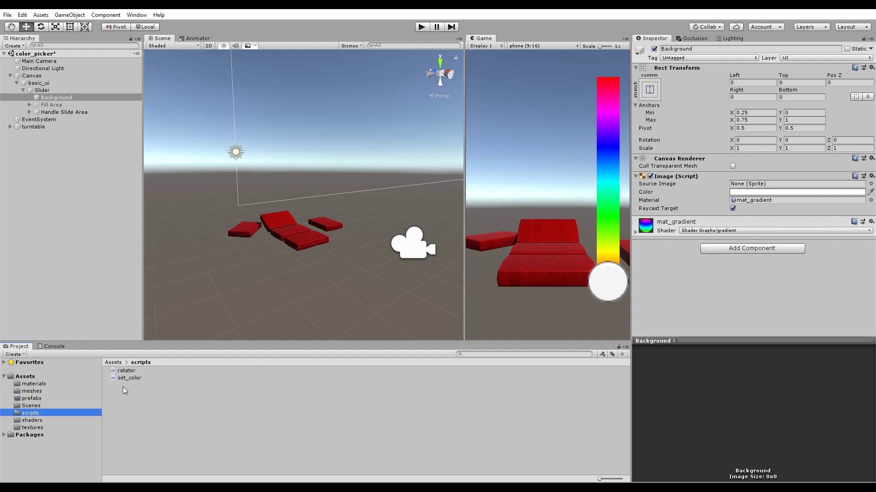
pyautogui.click(143, 378)
pyautogui.doubleClick(151, 379)
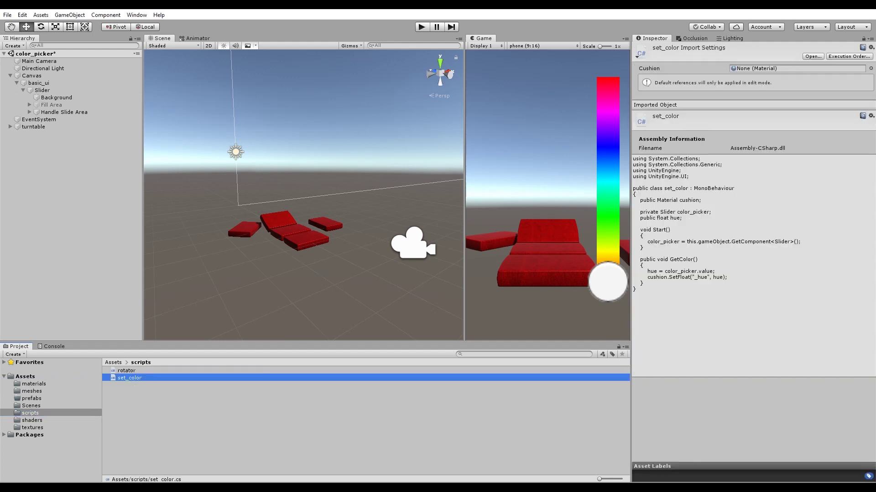
# Step: Add a 'public GameObject handle;' field and a [HideInInspector] attribute above hue
pyautogui.click(294, 171)
pyautogui.press('Return')
pyautogui.write('pub')
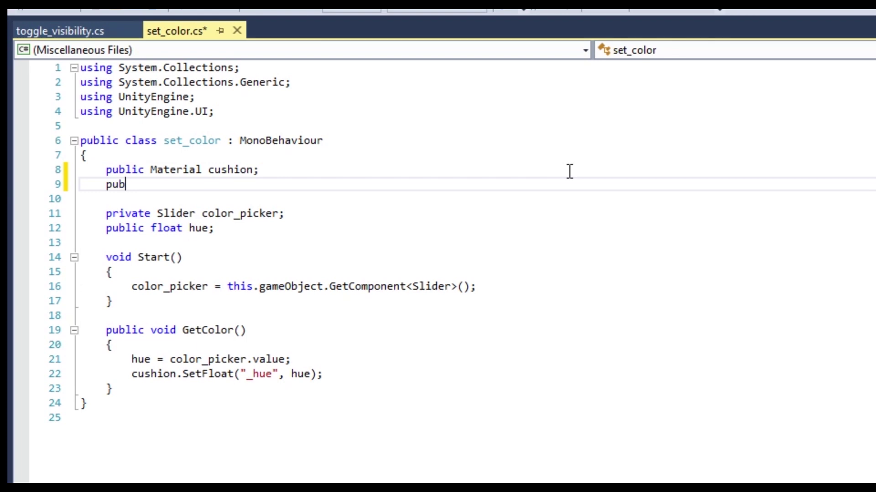
pyautogui.write('lic GameObject handle;')
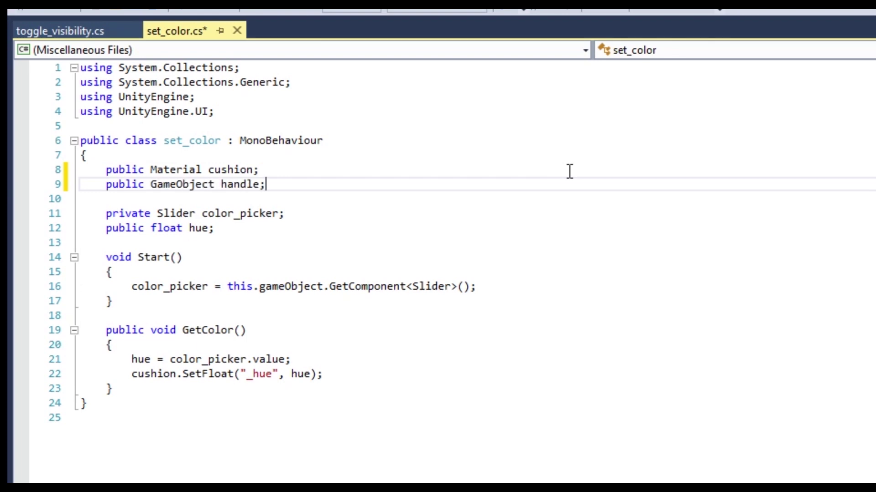
pyautogui.click(307, 219)
pyautogui.press('Return')
pyautogui.write('[hide')
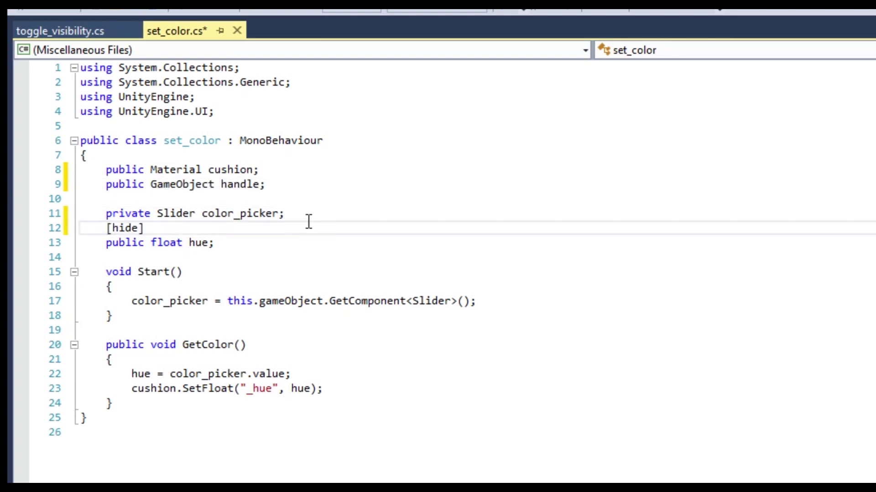
pyautogui.press('BackSpace')
pyautogui.press('BackSpace')
pyautogui.press('BackSpace')
pyautogui.press('BackSpace')
pyautogui.write('HideInInspector')
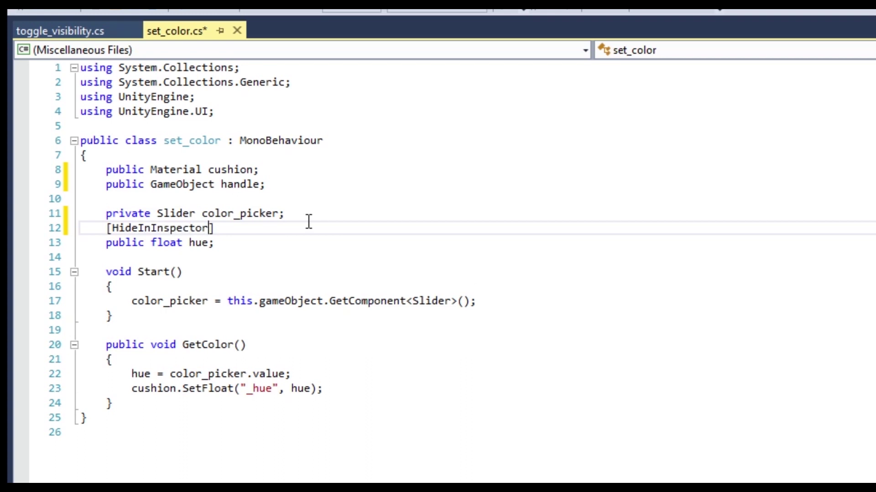
# Step: In GetColor, apply Color.HSVToRGB(hue, 1f, 1f) to the handle's Image color, then save
pyautogui.click(265, 245)
pyautogui.click(328, 388)
pyautogui.press('Return')
pyautogui.press('Return')
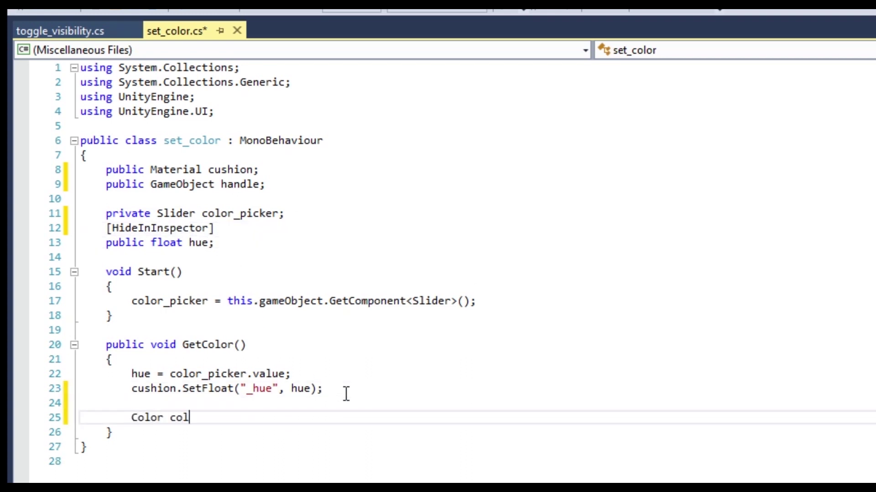
pyautogui.write('Color color_from_hue = Color.HSVT')
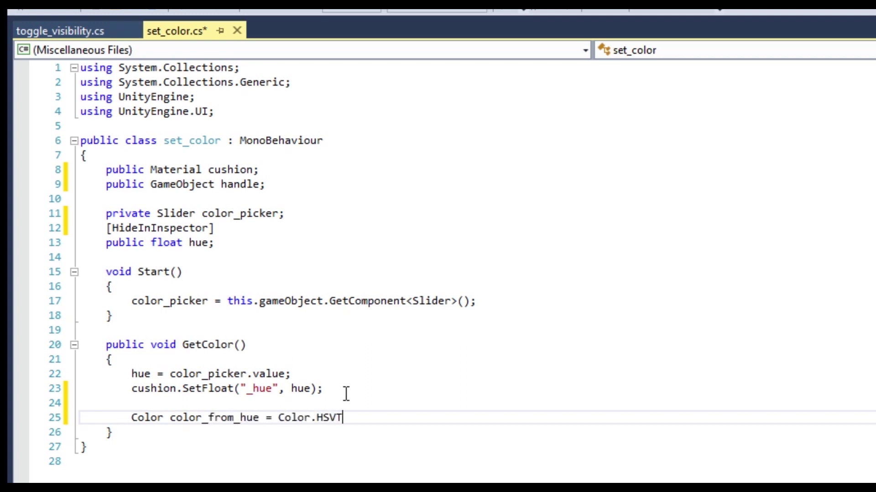
pyautogui.write('oRGB(hue')
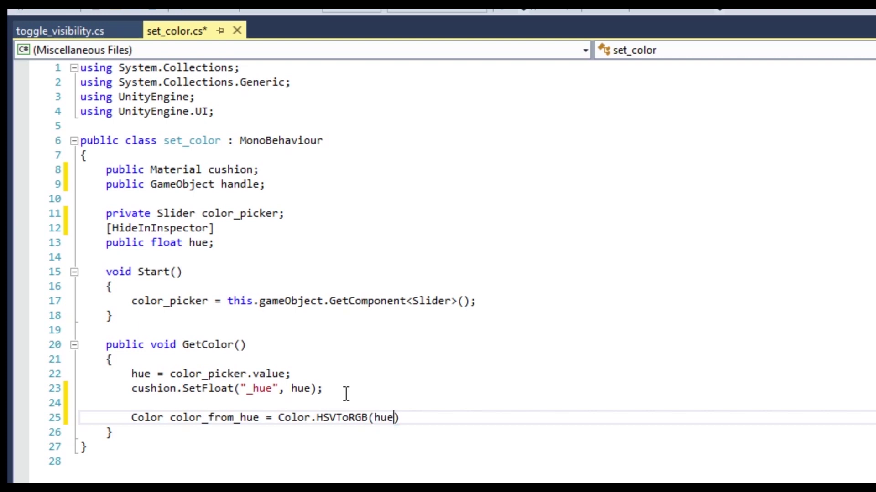
pyautogui.write(', 1f, 1f);')
pyautogui.press('Return')
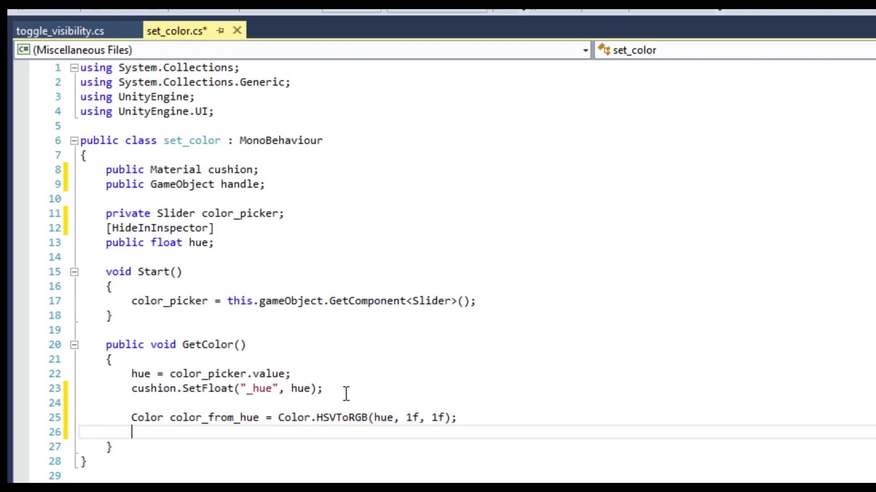
pyautogui.write('handle.GetComponent')
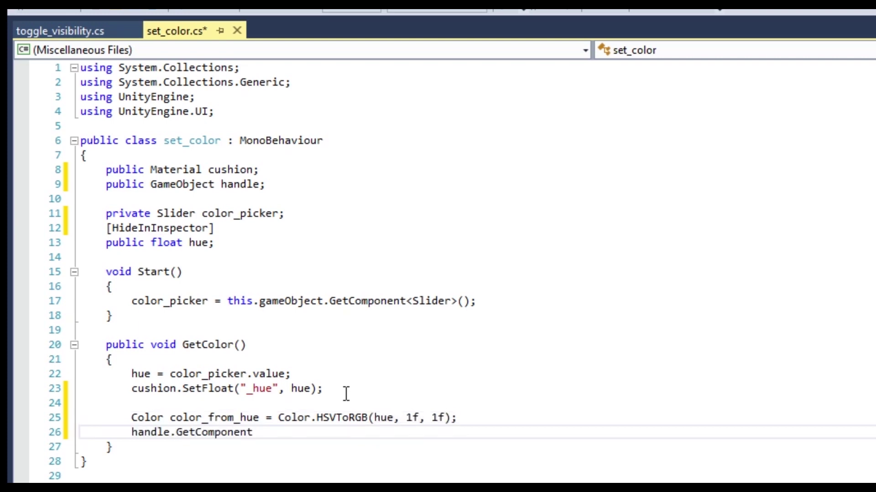
pyautogui.write('<Image>().color = col')
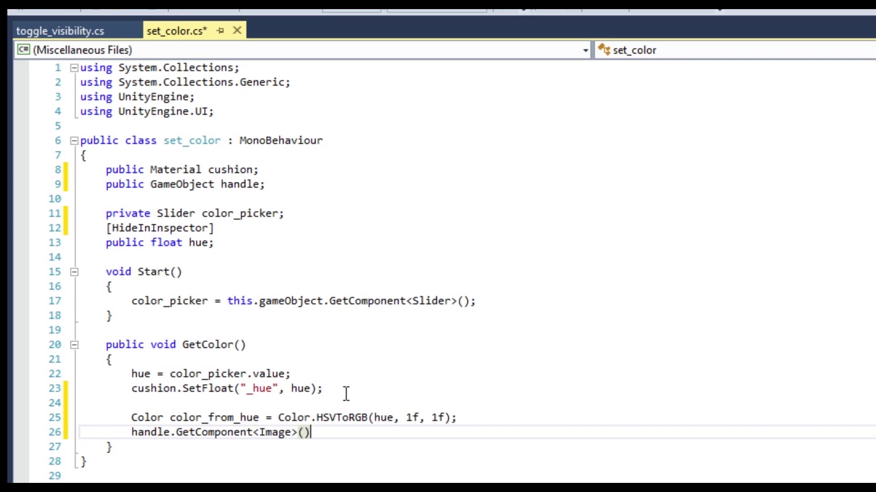
pyautogui.write('or_from_hue;')
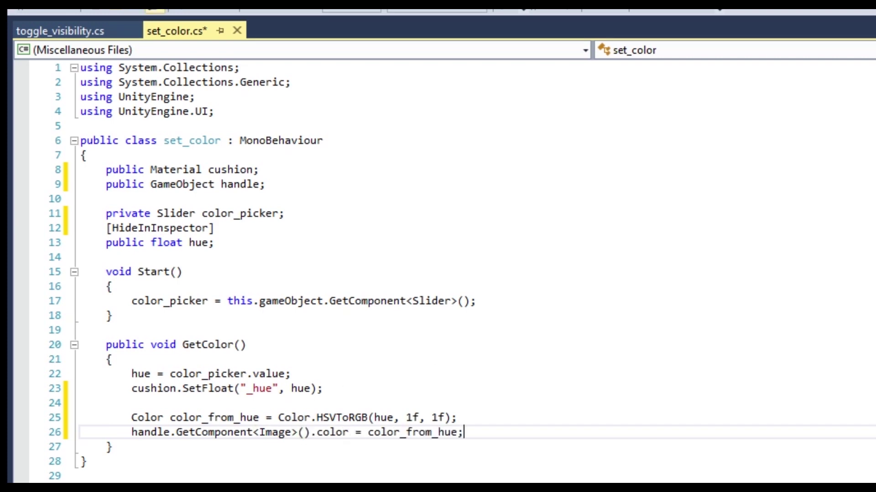
pyautogui.hotkey('ctrl', 's')
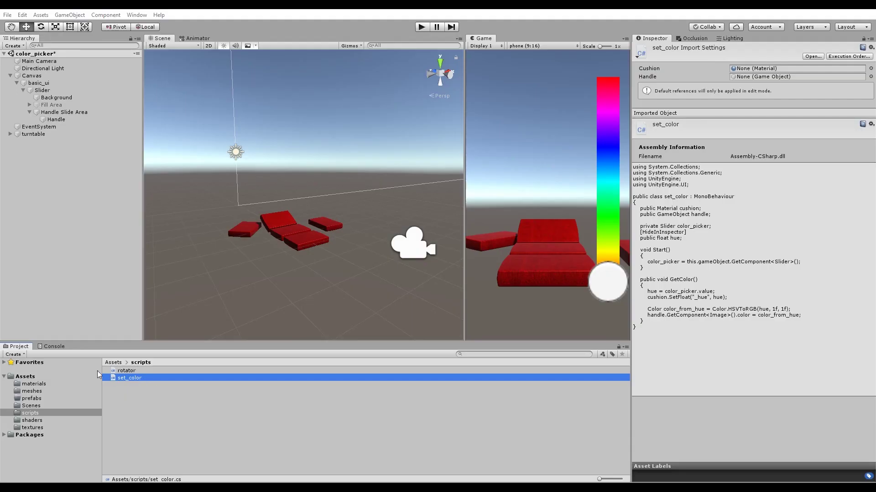
# Step: Assign the Handle object to set_color's Handle slot on Slider, then play and drag the slider up
pyautogui.click(40, 90)
pyautogui.scroll(-2, 694, 286)
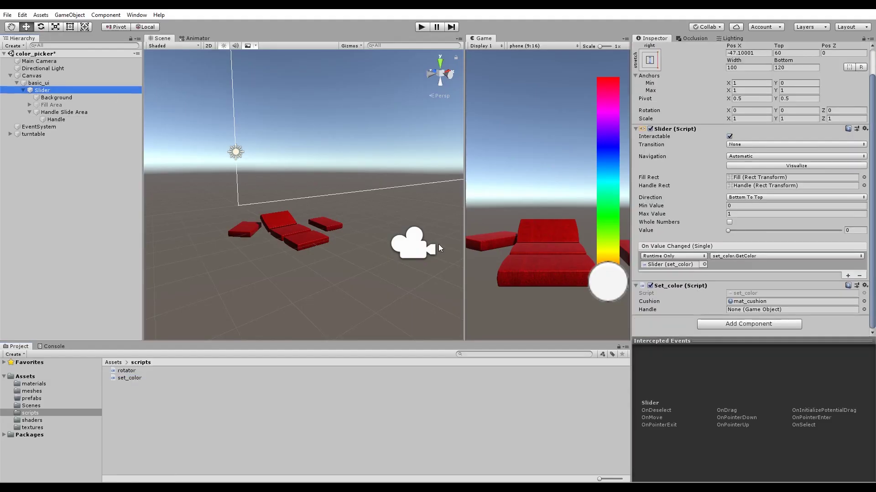
pyautogui.moveTo(56, 119); pyautogui.dragTo(755, 312)
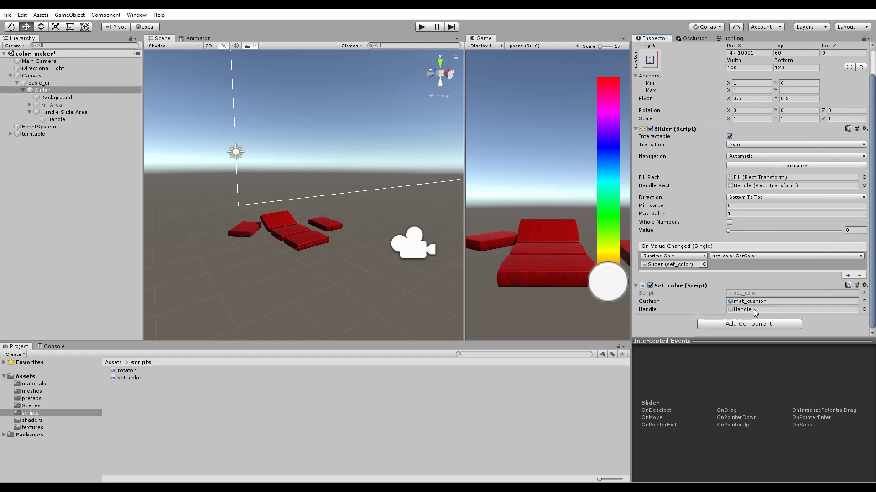
pyautogui.click(421, 27)
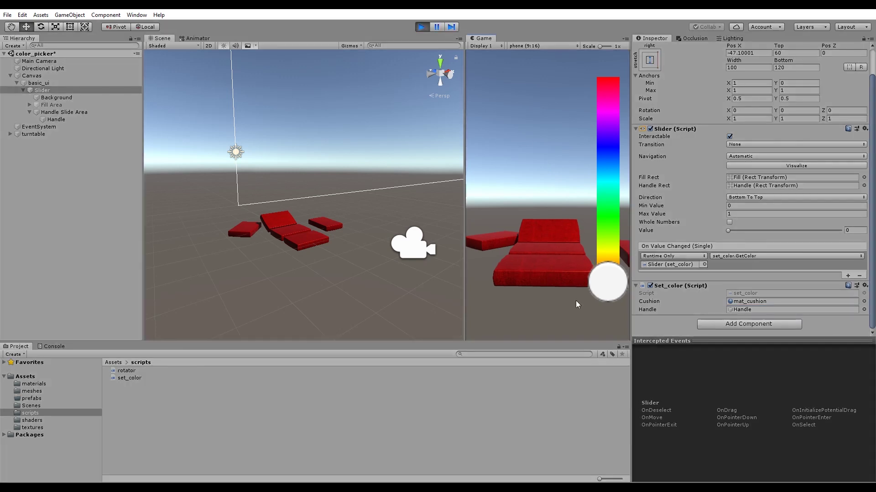
pyautogui.moveTo(603, 280); pyautogui.dragTo(609, 220)
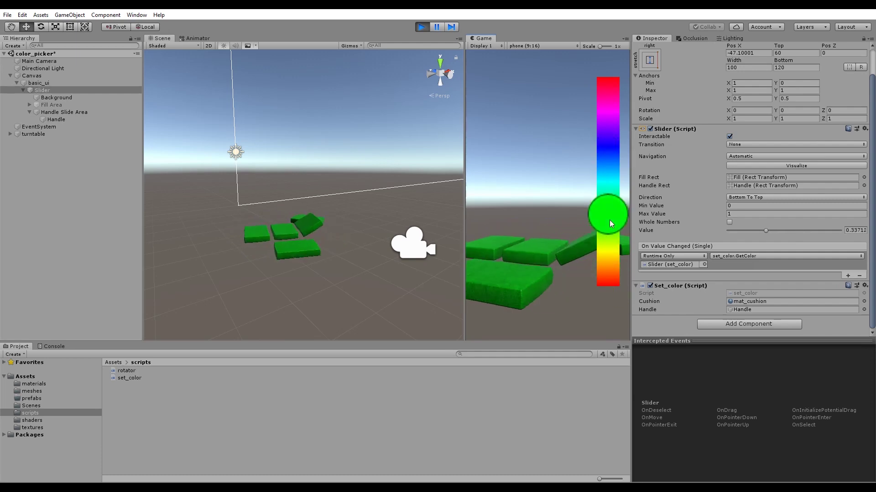